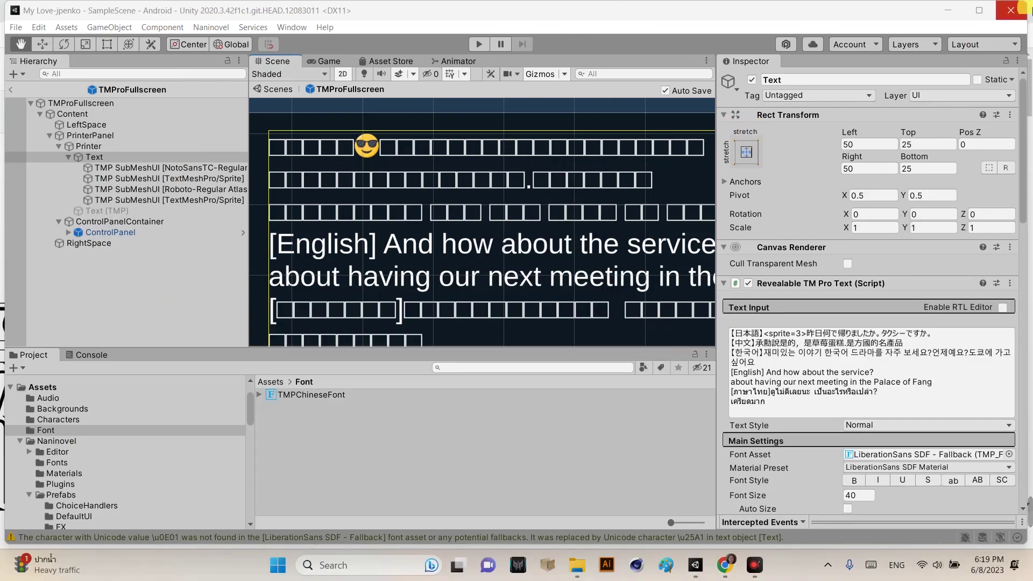
Check the Package Manager from the Window menu and close it again.
{"action": "left_click", "coordinate": [292, 26]}
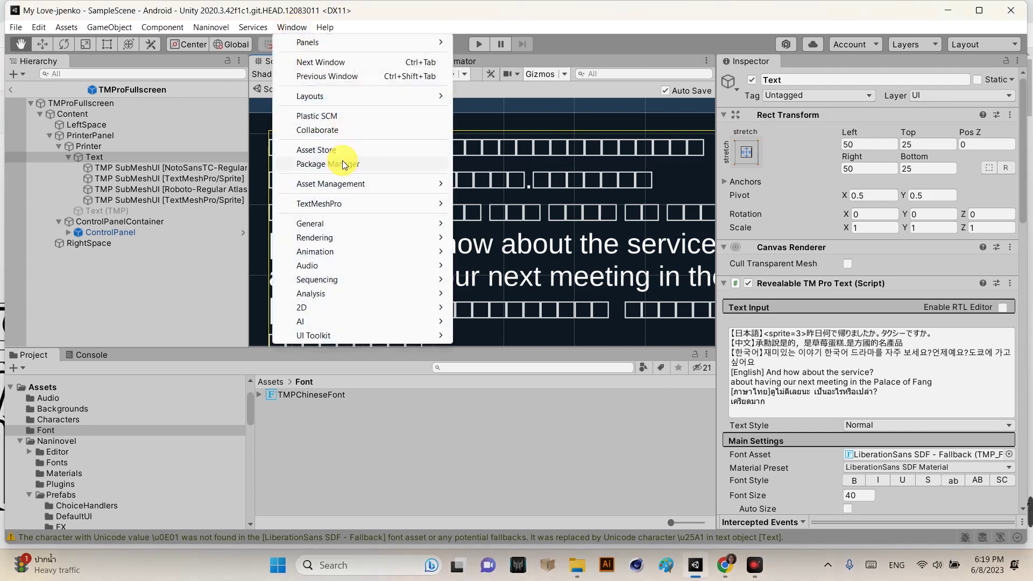
{"action": "left_click", "coordinate": [339, 161]}
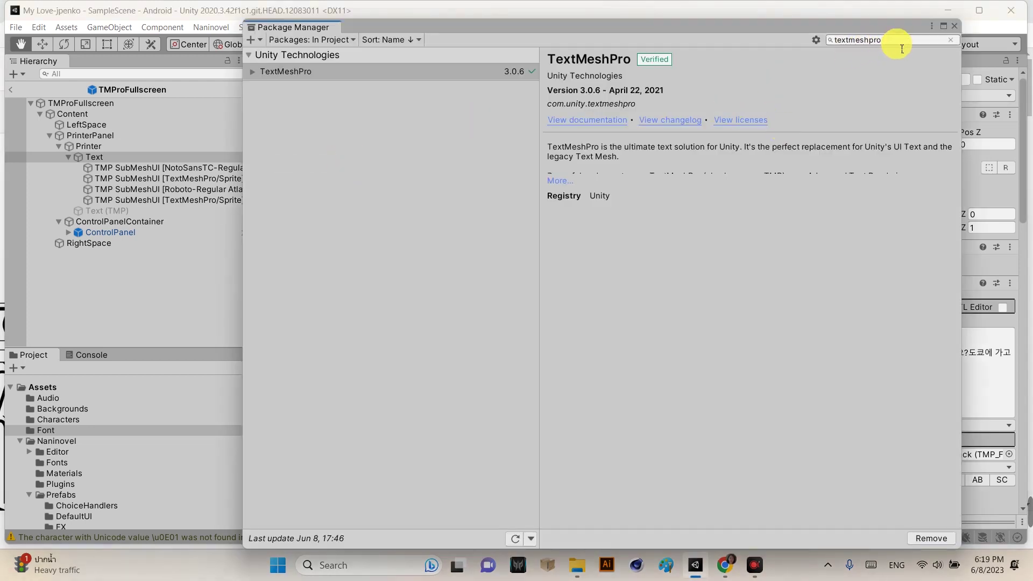
{"action": "type", "text": "hp"}
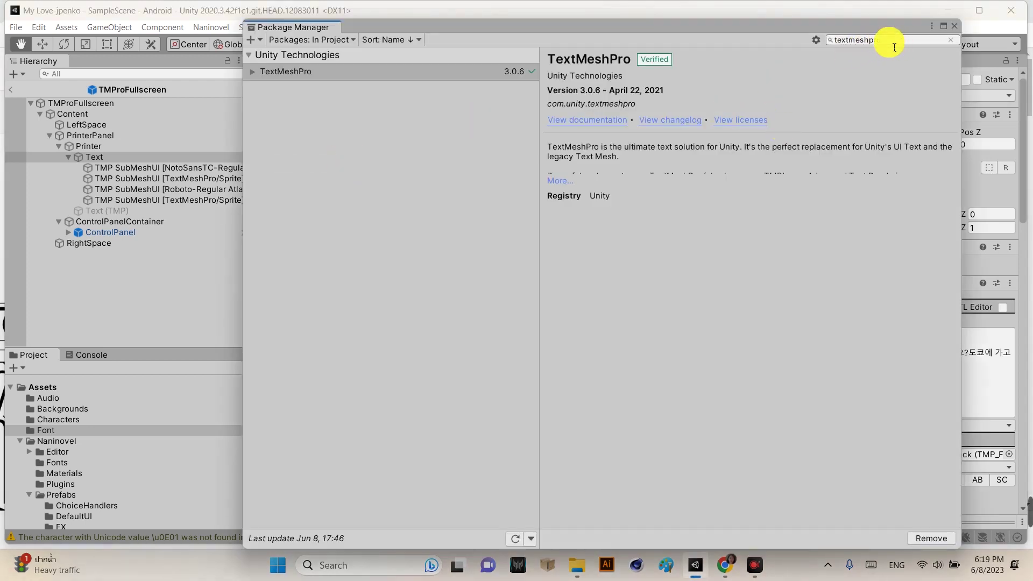
{"action": "type", "text": "ro"}
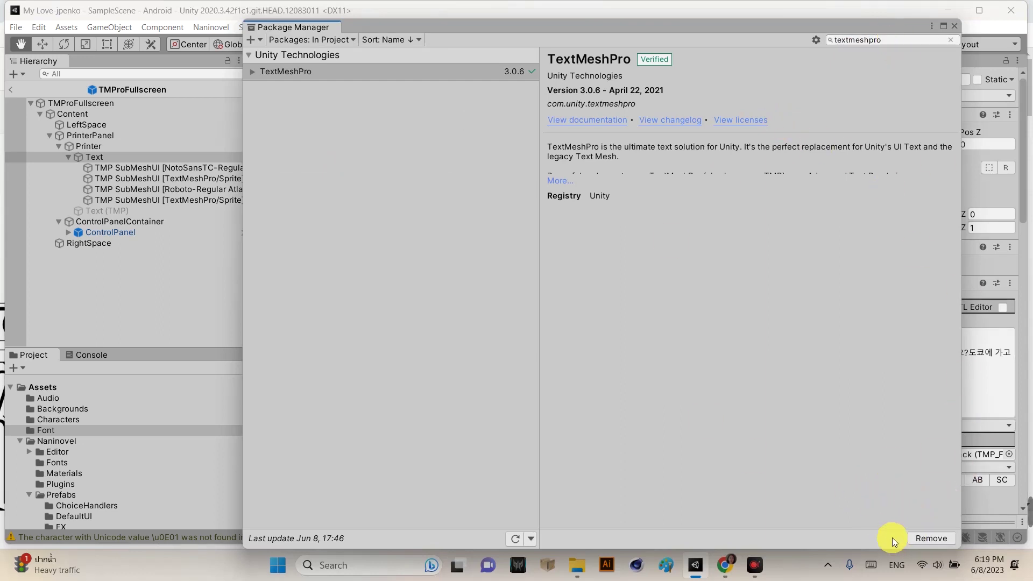
{"action": "left_click", "coordinate": [954, 25]}
Select the language lines in Text Input, then locate the LiberationSans SDF - Fallback font asset in the project.
{"action": "left_click", "coordinate": [794, 353]}
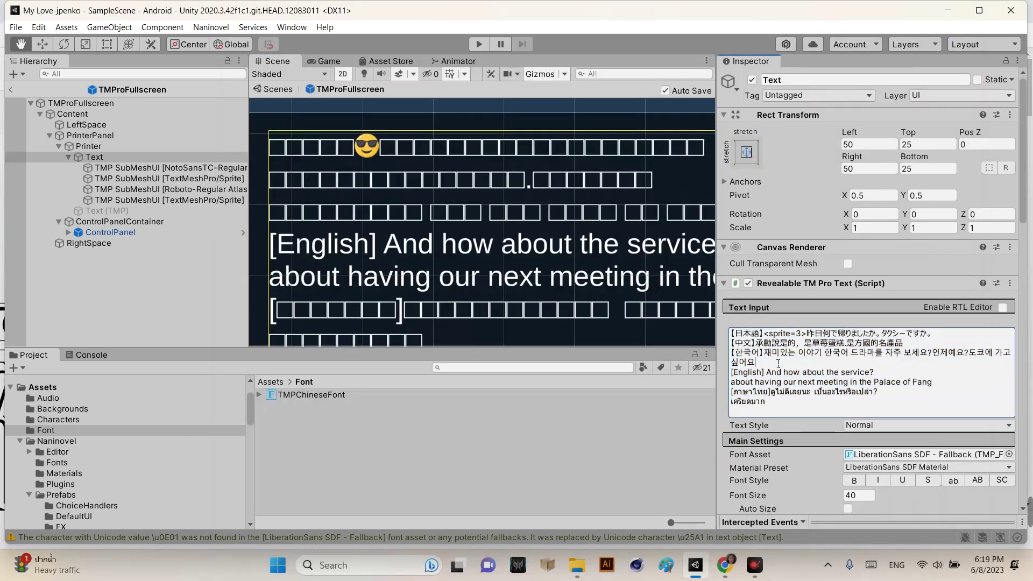
{"action": "left_click_drag", "start_coordinate": [755, 363], "coordinate": [718, 338]}
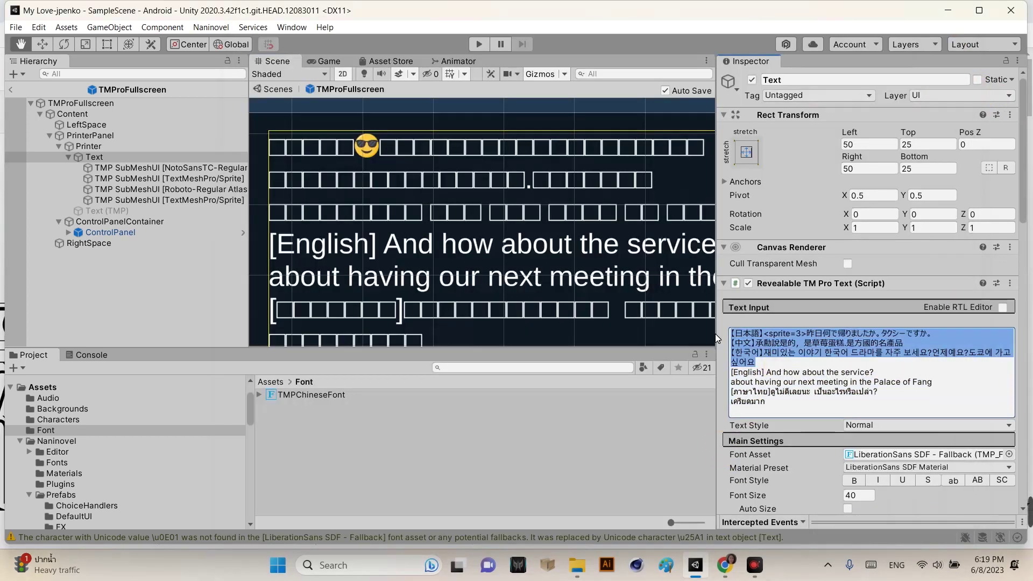
{"action": "left_click", "coordinate": [779, 358]}
{"action": "left_click_drag", "start_coordinate": [731, 331], "coordinate": [808, 385]}
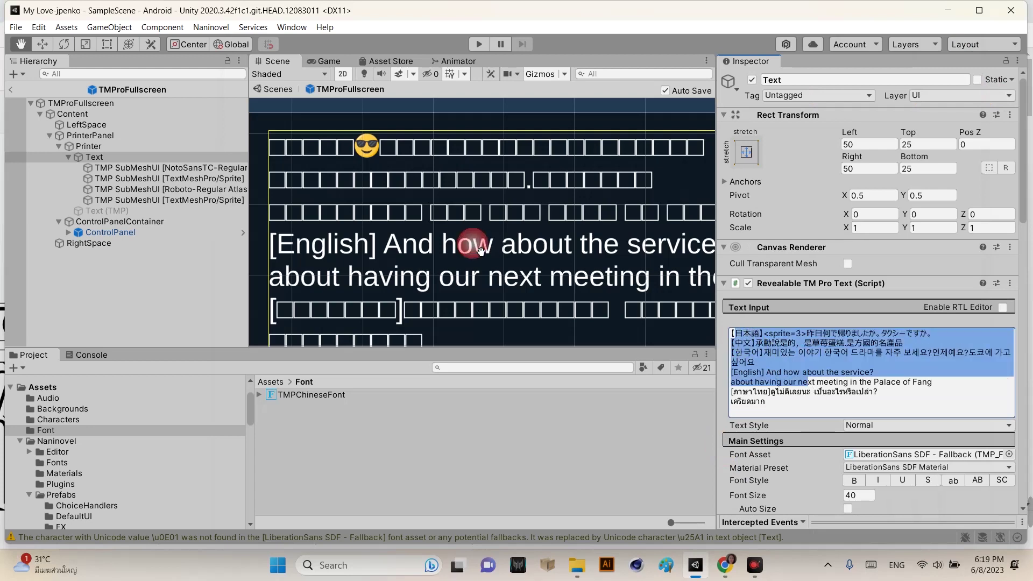
{"action": "scroll", "coordinate": [473, 241], "scroll_direction": "down", "scroll_amount": 1}
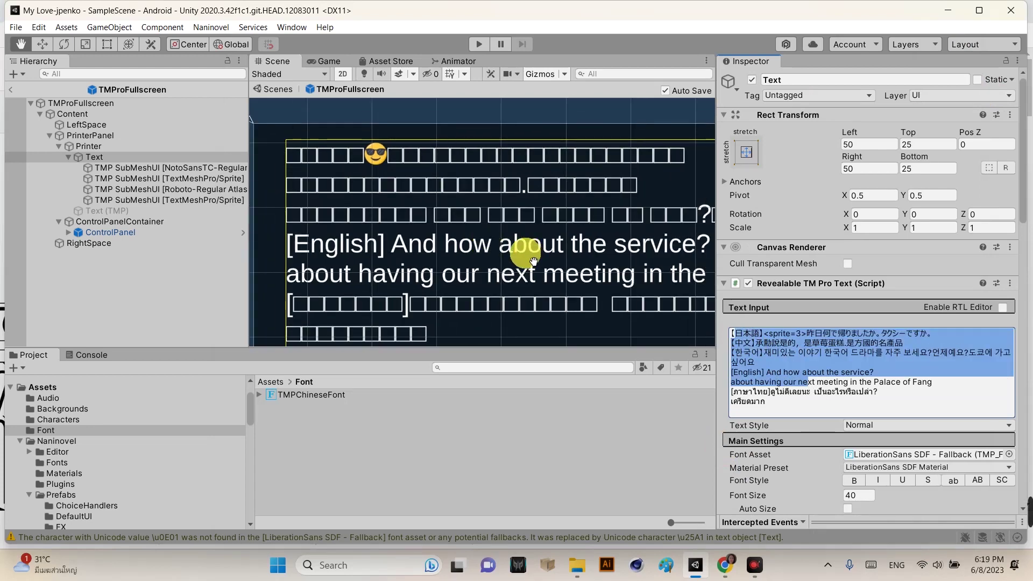
{"action": "scroll", "coordinate": [526, 247], "scroll_direction": "up", "scroll_amount": 1}
{"action": "scroll", "coordinate": [525, 247], "scroll_direction": "up", "scroll_amount": 2}
{"action": "left_click", "coordinate": [748, 367]}
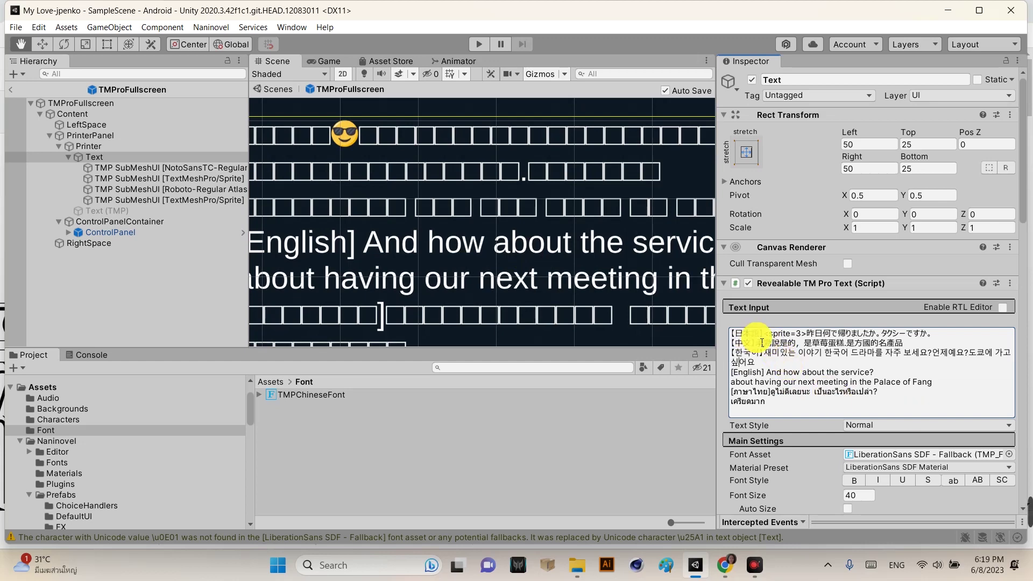
{"action": "scroll", "coordinate": [538, 291], "scroll_direction": "down", "scroll_amount": 2}
{"action": "scroll", "coordinate": [541, 292], "scroll_direction": "up", "scroll_amount": 1}
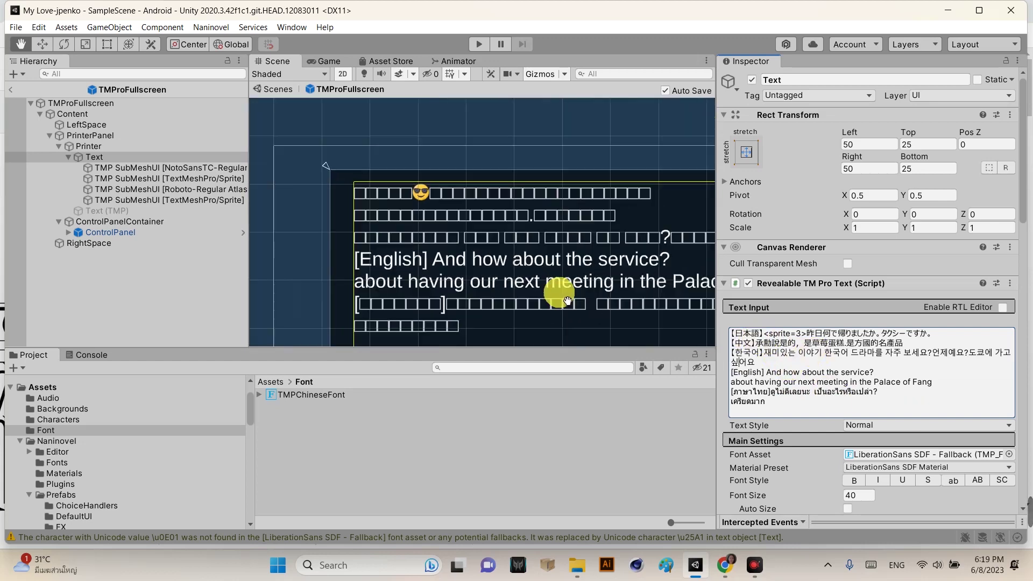
{"action": "scroll", "coordinate": [554, 293], "scroll_direction": "up", "scroll_amount": 1}
{"action": "scroll", "coordinate": [541, 275], "scroll_direction": "down", "scroll_amount": 1}
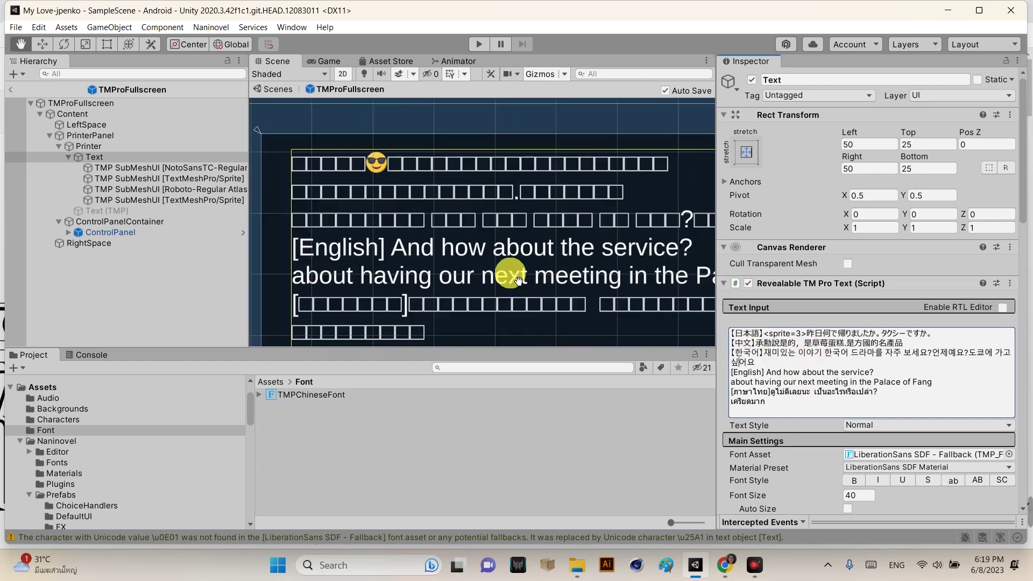
{"action": "left_click", "coordinate": [883, 455]}
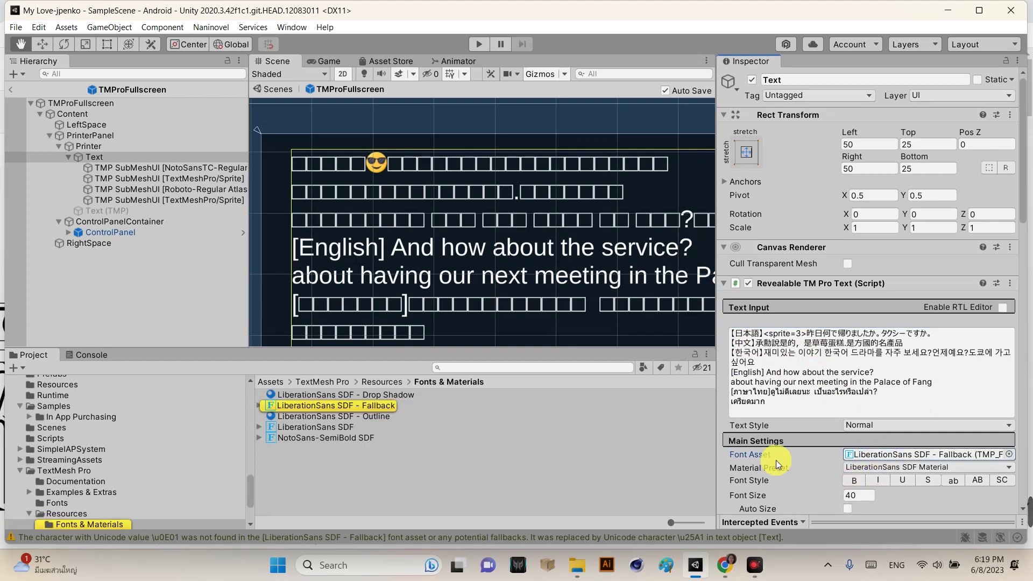
{"action": "left_click", "coordinate": [1007, 454]}
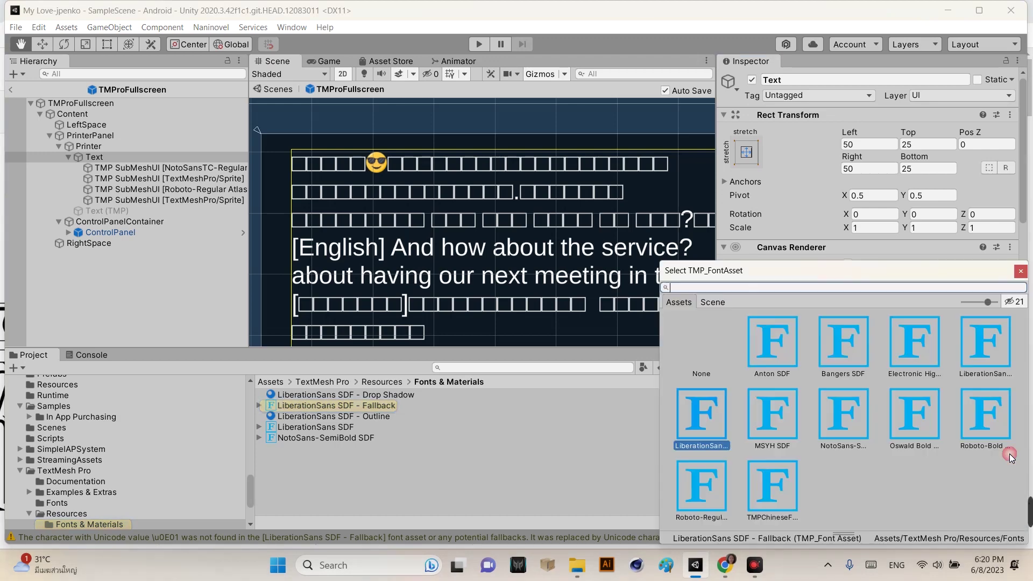
{"action": "left_click", "coordinate": [706, 491]}
{"action": "left_click", "coordinate": [700, 422]}
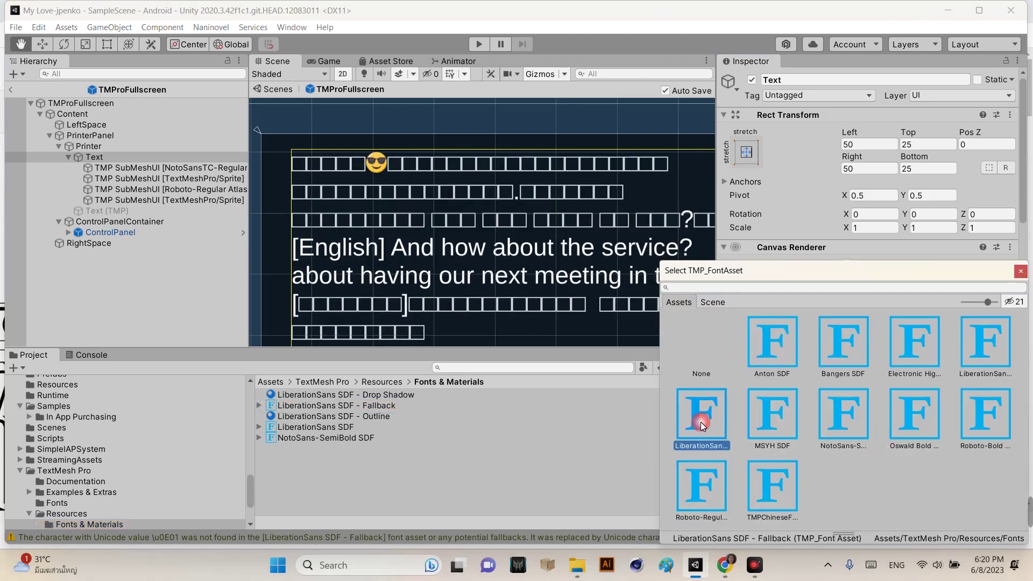
{"action": "left_click", "coordinate": [769, 355]}
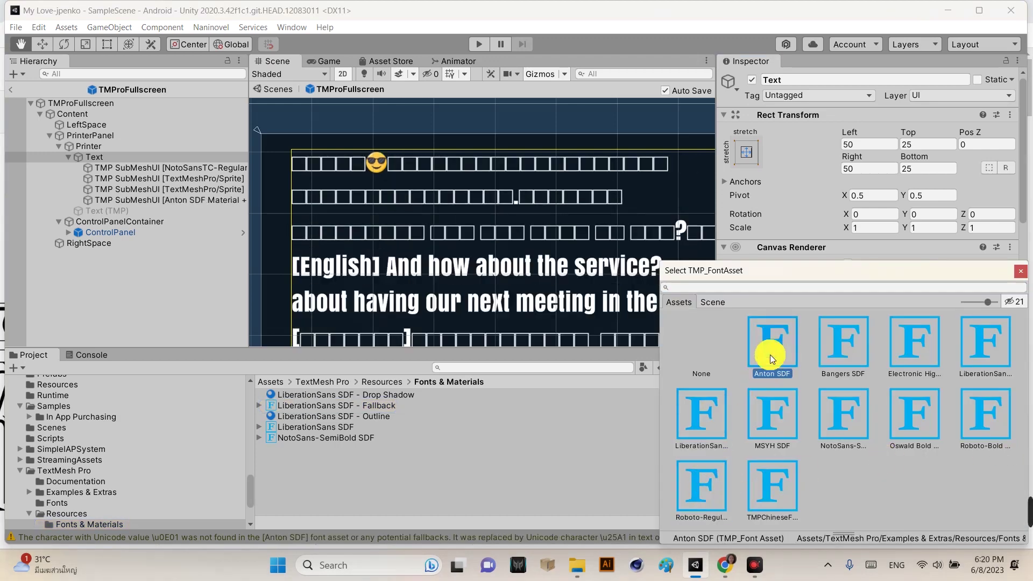
{"action": "left_click", "coordinate": [701, 412]}
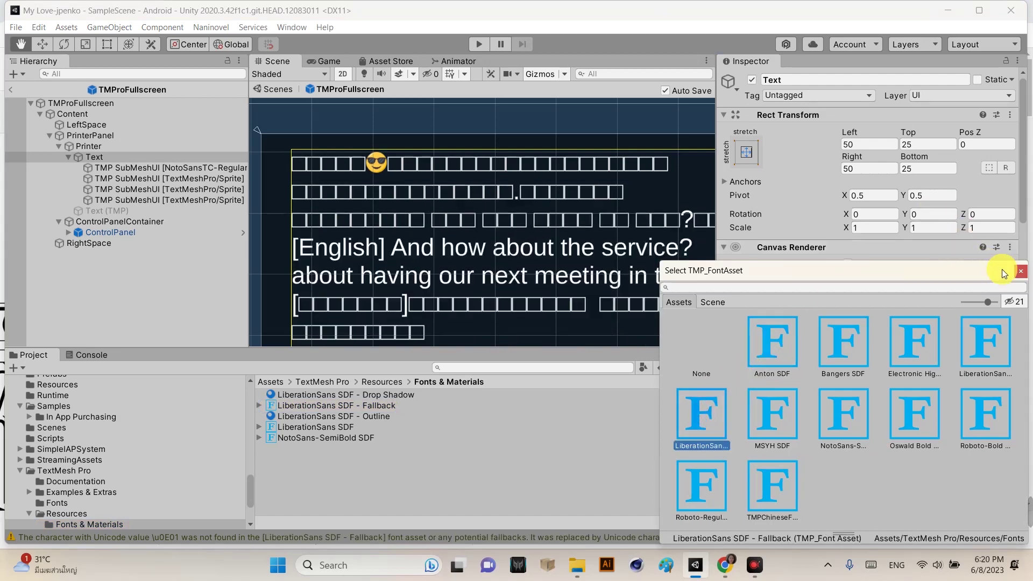
{"action": "left_click", "coordinate": [1019, 271]}
{"action": "left_click", "coordinate": [738, 334]}
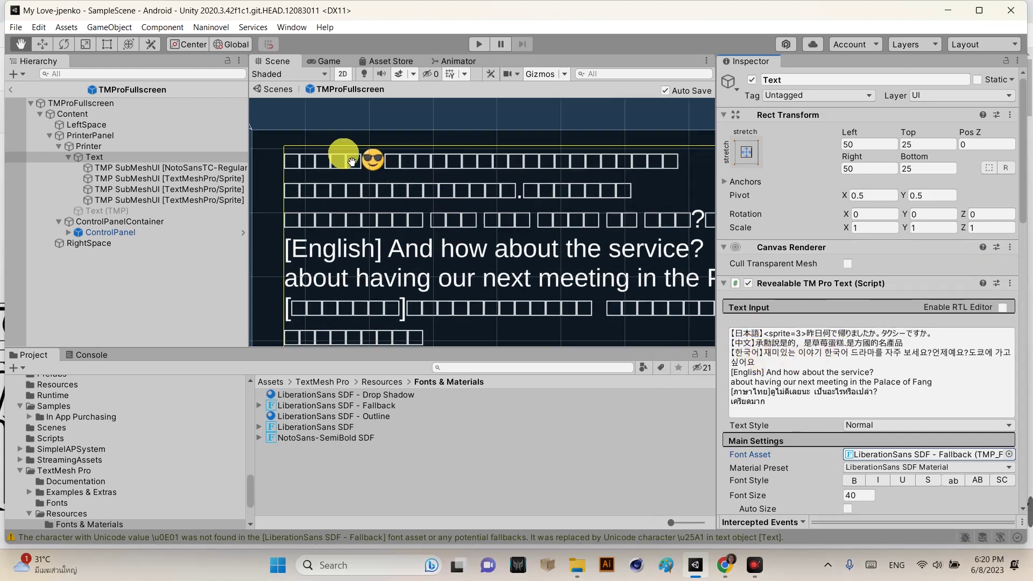
{"action": "scroll", "coordinate": [323, 175], "scroll_direction": "up", "scroll_amount": 2}
{"action": "scroll", "coordinate": [329, 196], "scroll_direction": "up", "scroll_amount": 2}
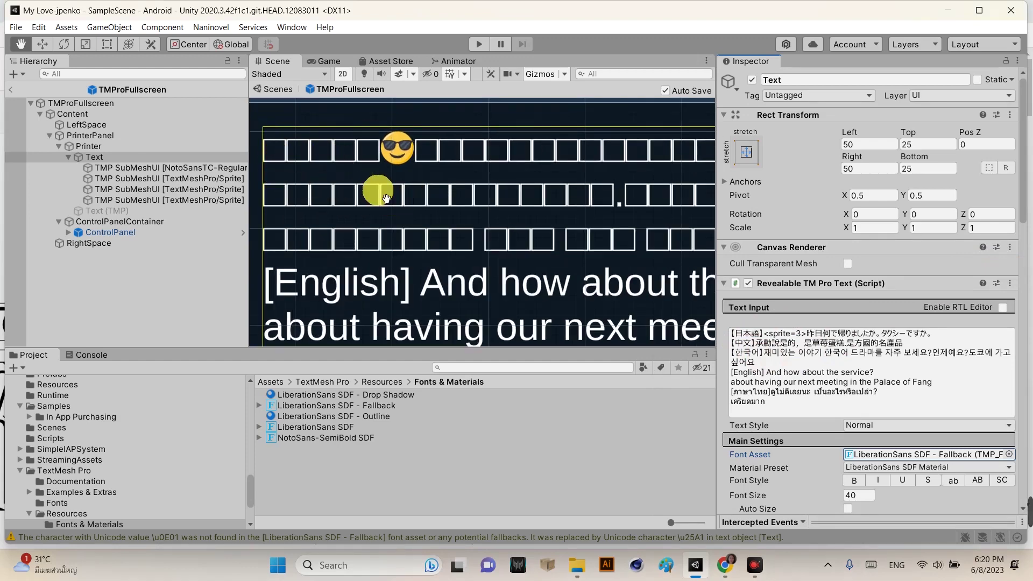
{"action": "scroll", "coordinate": [515, 237], "scroll_direction": "down", "scroll_amount": 1}
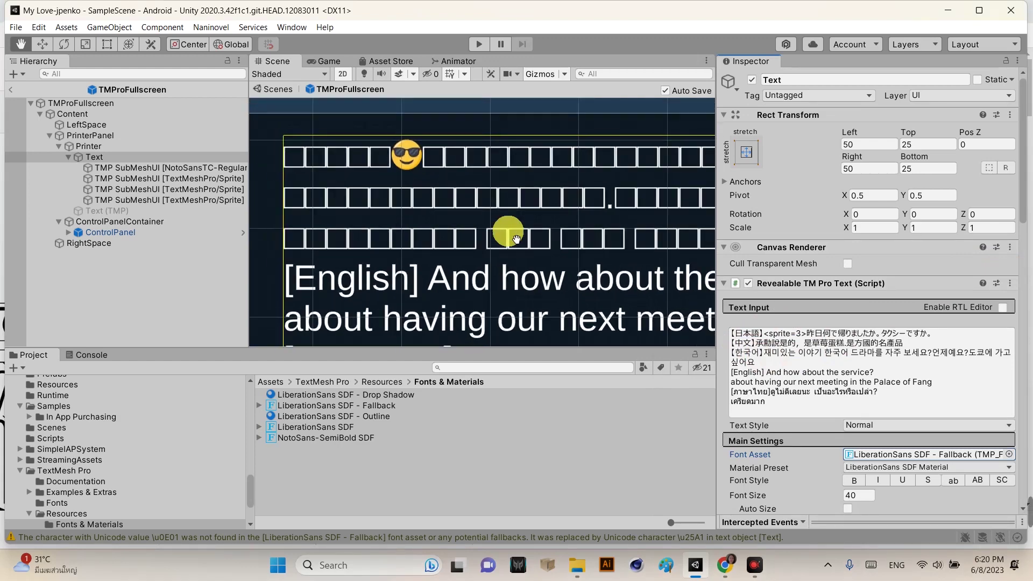
Navigate Google Fonts from the Noto home page to the Noto Sans Thai specimen page.
{"action": "left_click", "coordinate": [726, 570]}
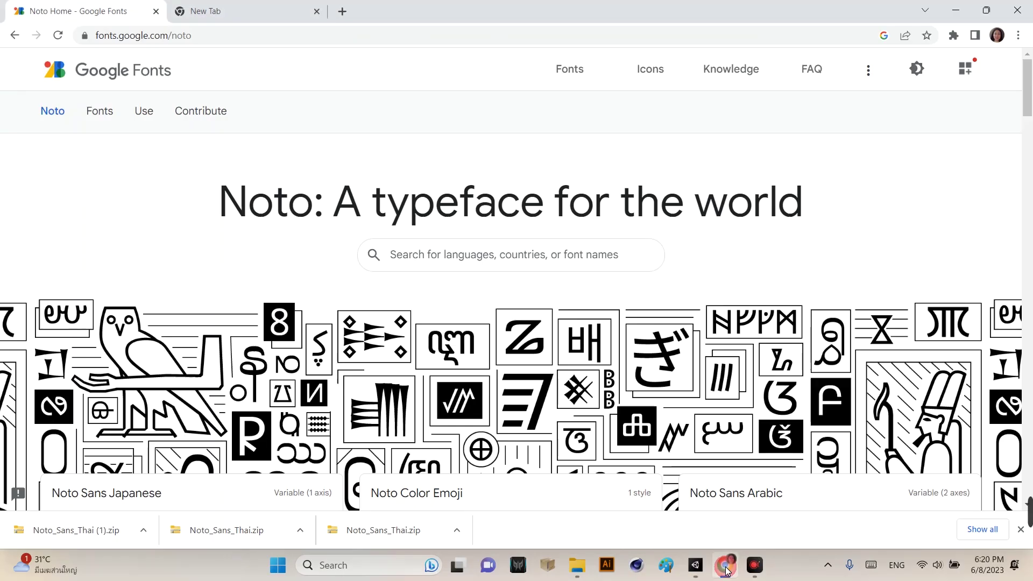
{"action": "left_click", "coordinate": [53, 114]}
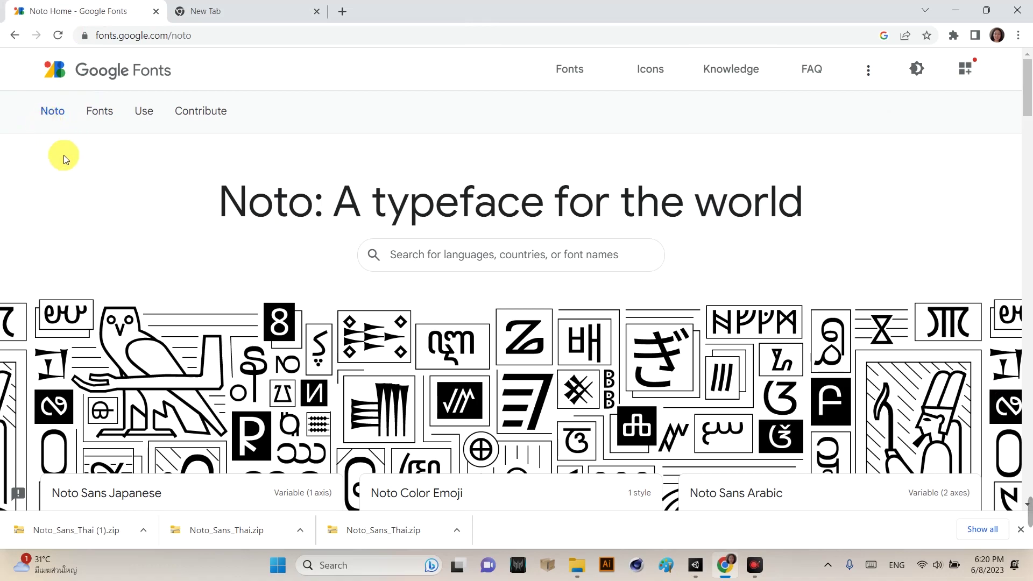
{"action": "scroll", "coordinate": [64, 155], "scroll_direction": "down", "scroll_amount": 6}
{"action": "scroll", "coordinate": [64, 156], "scroll_direction": "up", "scroll_amount": 6}
{"action": "scroll", "coordinate": [130, 206], "scroll_direction": "down", "scroll_amount": 10}
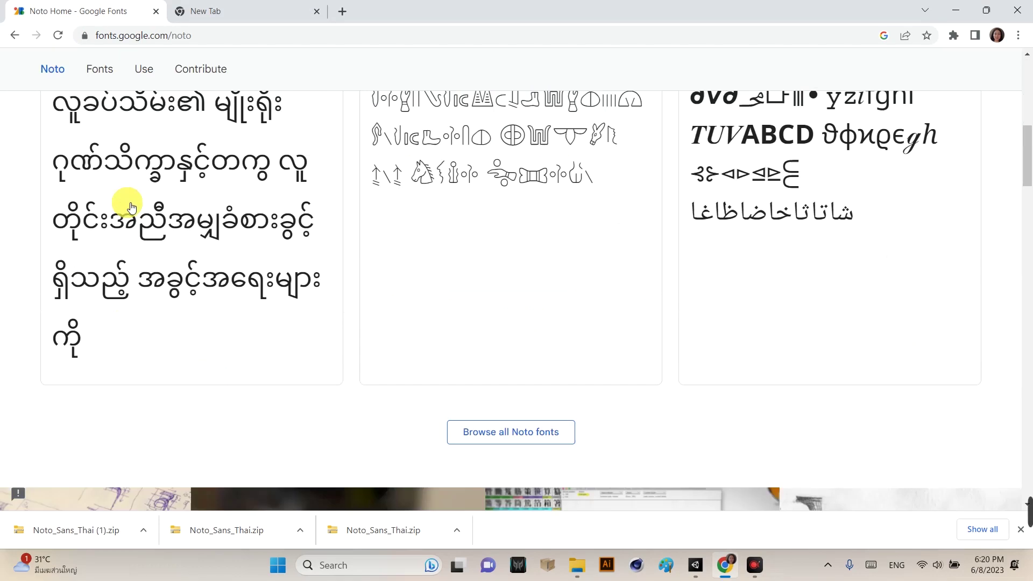
{"action": "scroll", "coordinate": [130, 206], "scroll_direction": "down", "scroll_amount": 2}
{"action": "scroll", "coordinate": [223, 219], "scroll_direction": "up", "scroll_amount": 5}
{"action": "scroll", "coordinate": [263, 230], "scroll_direction": "up", "scroll_amount": 5}
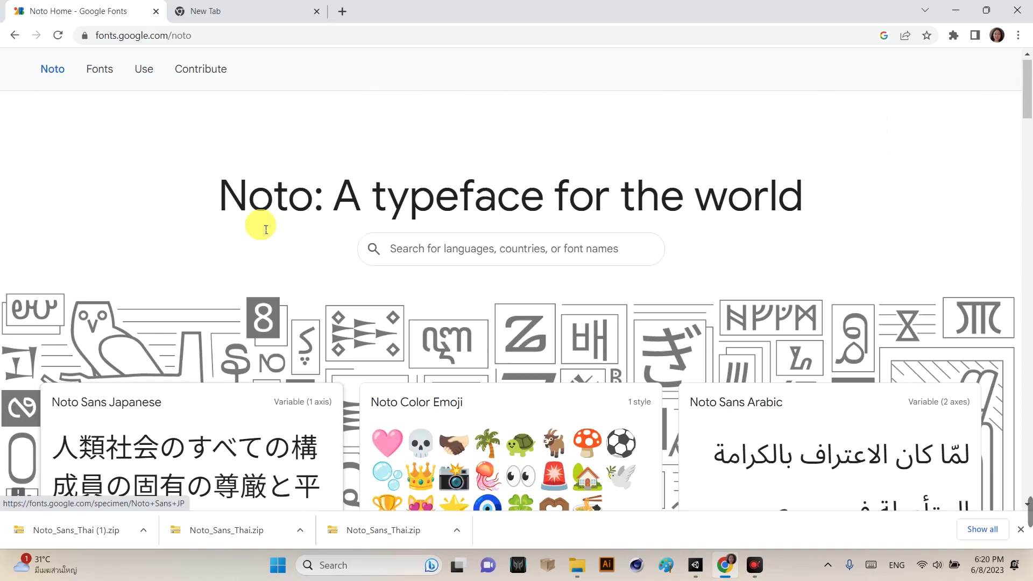
{"action": "scroll", "coordinate": [259, 218], "scroll_direction": "up", "scroll_amount": 2}
{"action": "left_click", "coordinate": [99, 111]}
{"action": "scroll", "coordinate": [409, 295], "scroll_direction": "down", "scroll_amount": 8}
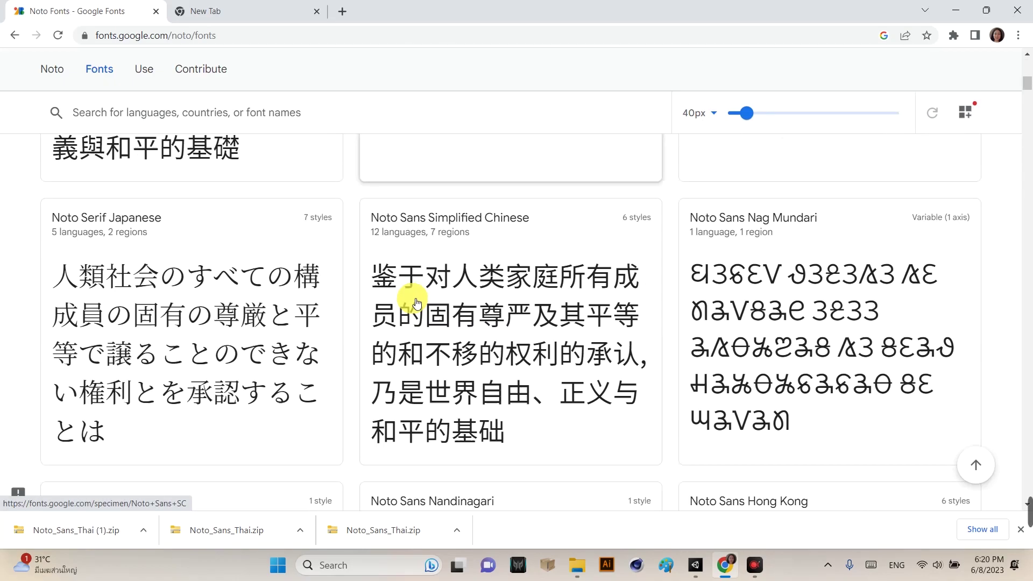
{"action": "scroll", "coordinate": [415, 299], "scroll_direction": "down", "scroll_amount": 5}
{"action": "scroll", "coordinate": [415, 303], "scroll_direction": "down", "scroll_amount": 5}
{"action": "scroll", "coordinate": [417, 307], "scroll_direction": "down", "scroll_amount": 1}
{"action": "scroll", "coordinate": [417, 307], "scroll_direction": "up", "scroll_amount": 3}
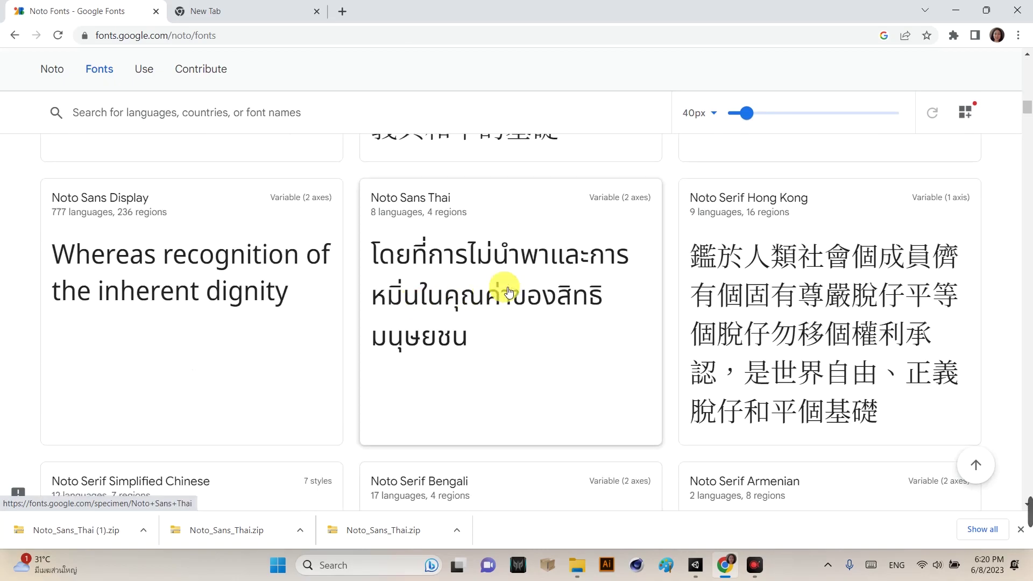
{"action": "left_click", "coordinate": [496, 282]}
{"action": "scroll", "coordinate": [533, 282], "scroll_direction": "down", "scroll_amount": 1}
{"action": "scroll", "coordinate": [523, 297], "scroll_direction": "down", "scroll_amount": 4}
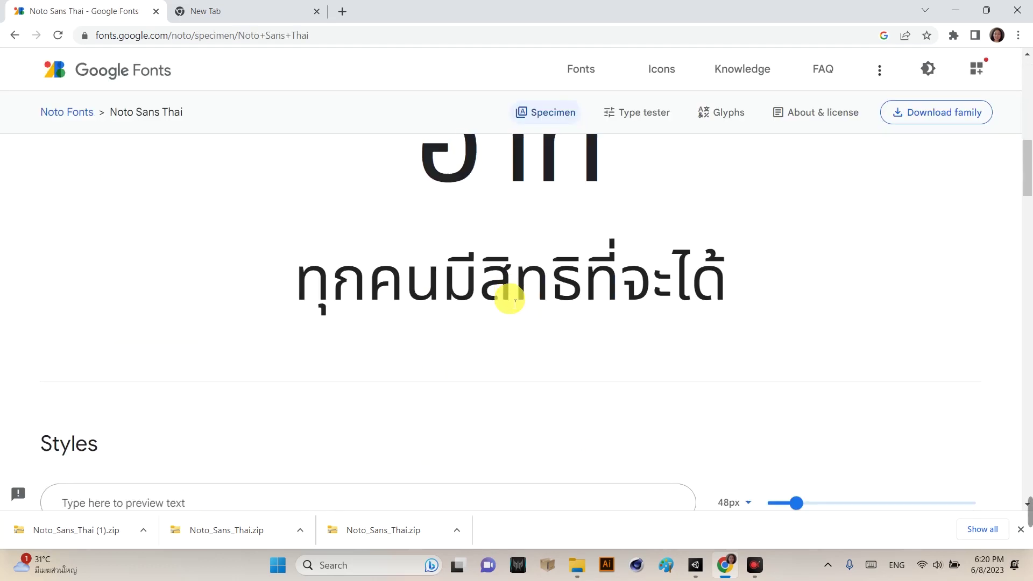
{"action": "scroll", "coordinate": [508, 295], "scroll_direction": "down", "scroll_amount": 4}
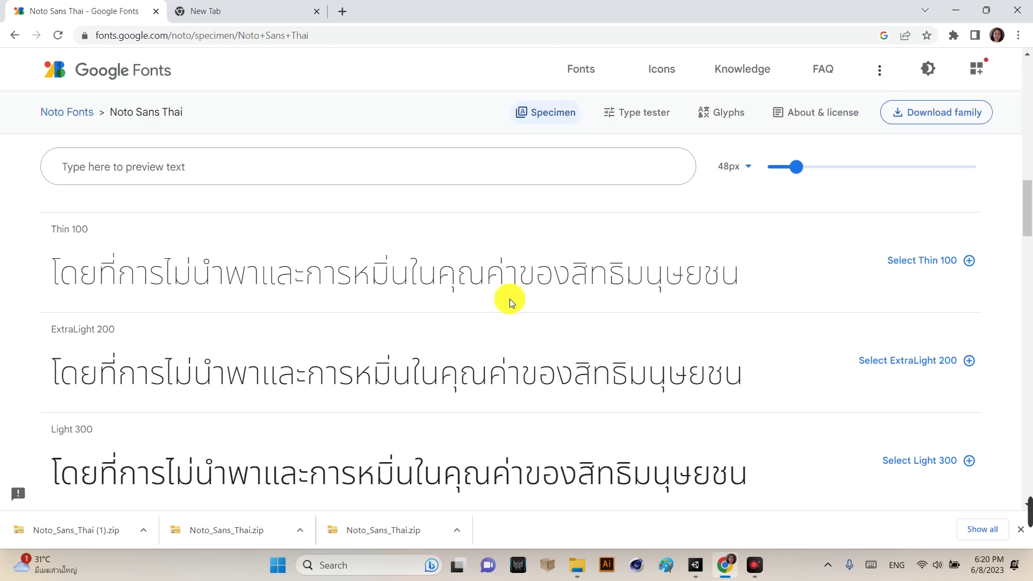
{"action": "scroll", "coordinate": [509, 301], "scroll_direction": "up", "scroll_amount": 3}
{"action": "scroll", "coordinate": [509, 301], "scroll_direction": "down", "scroll_amount": 5}
{"action": "scroll", "coordinate": [509, 301], "scroll_direction": "down", "scroll_amount": 1}
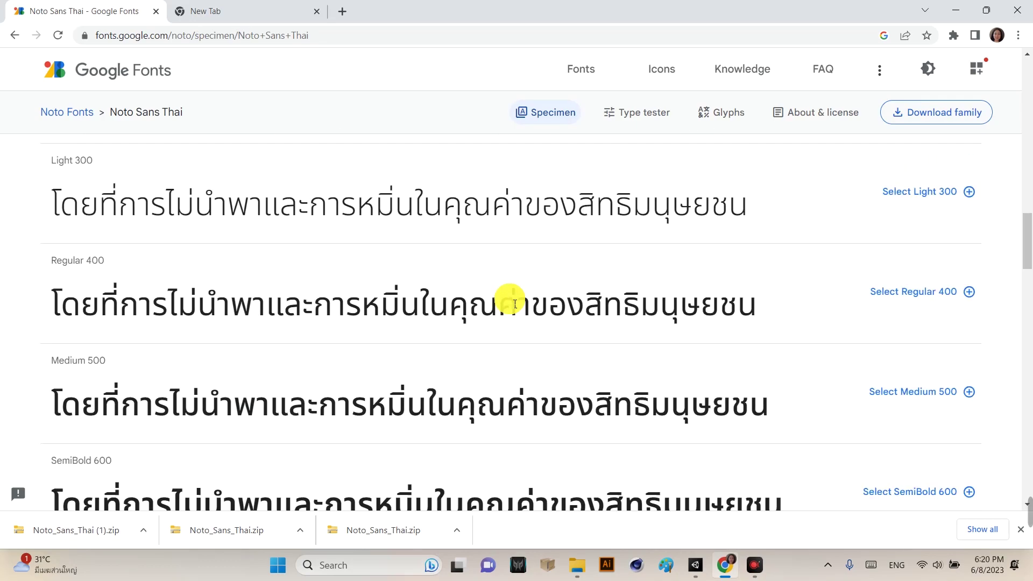
{"action": "scroll", "coordinate": [515, 304], "scroll_direction": "up", "scroll_amount": 2}
{"action": "scroll", "coordinate": [514, 304], "scroll_direction": "down", "scroll_amount": 2}
{"action": "scroll", "coordinate": [514, 304], "scroll_direction": "down", "scroll_amount": 3}
{"action": "scroll", "coordinate": [510, 300], "scroll_direction": "down", "scroll_amount": 2}
{"action": "scroll", "coordinate": [510, 299], "scroll_direction": "up", "scroll_amount": 3}
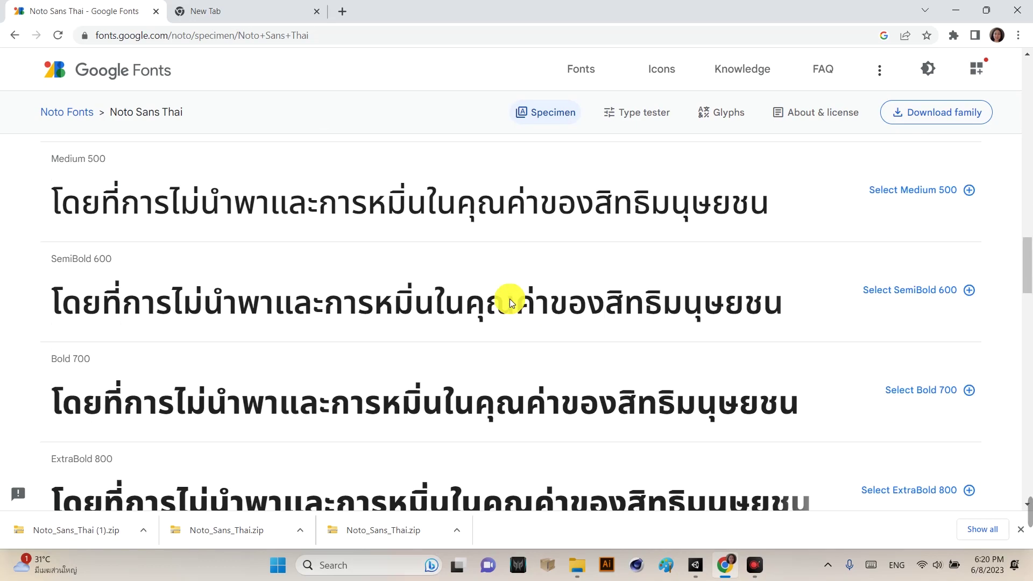
{"action": "scroll", "coordinate": [509, 300], "scroll_direction": "up", "scroll_amount": 4}
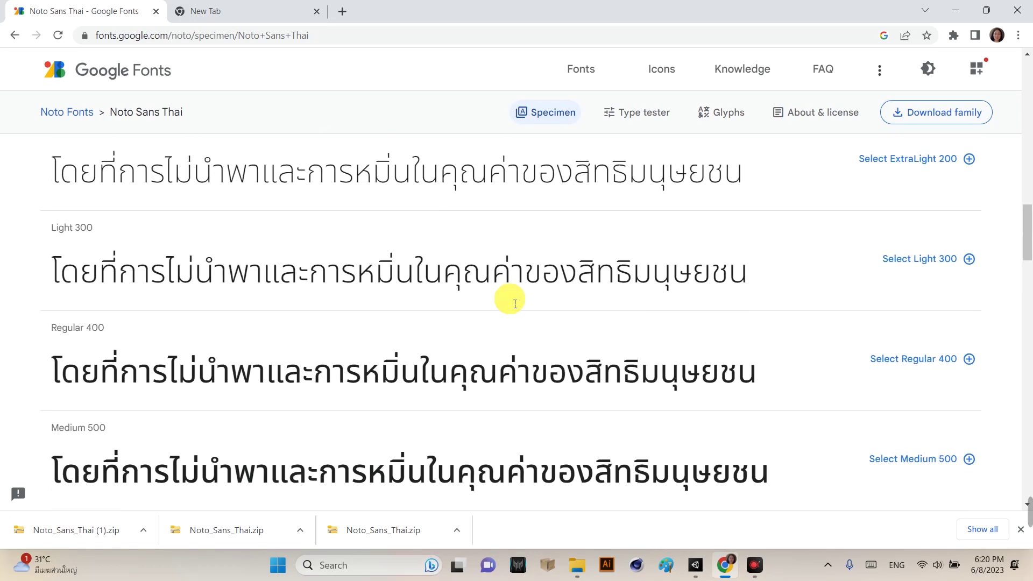
Download the Noto Sans Thai family and extract the zip into a Noto_Sans_Thai folder.
{"action": "left_click", "coordinate": [941, 118]}
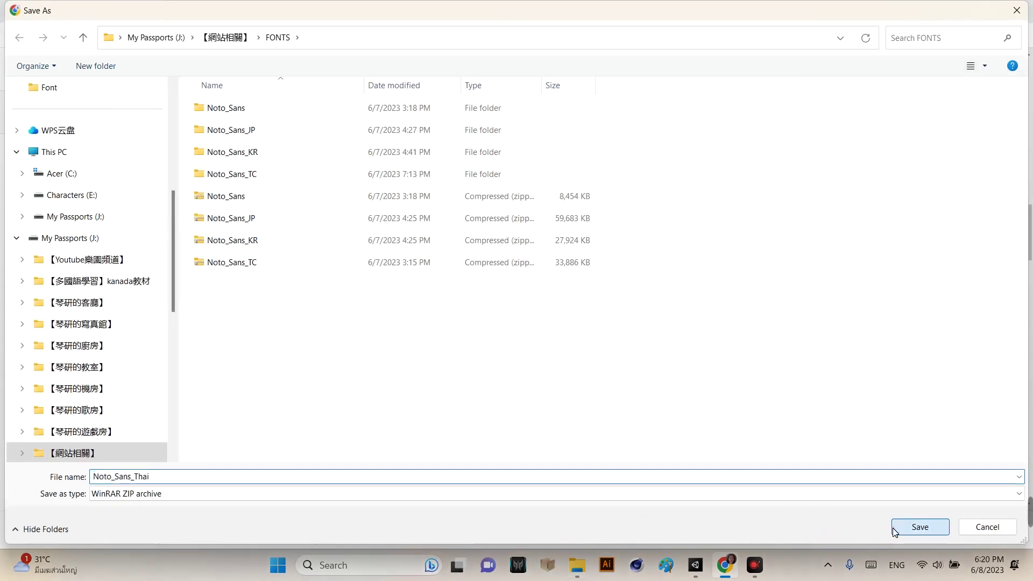
{"action": "left_click", "coordinate": [893, 527]}
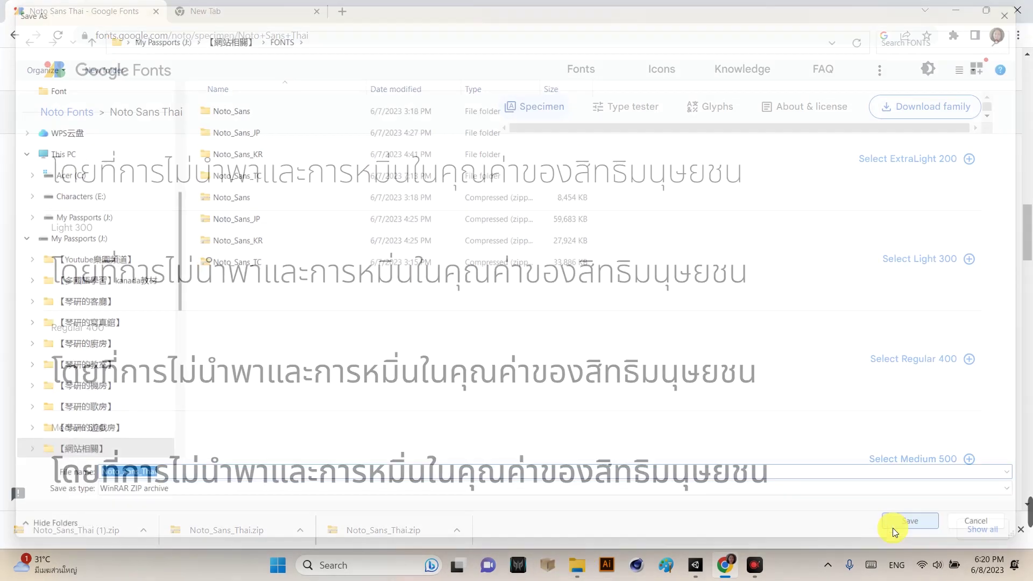
{"action": "left_click", "coordinate": [578, 565]}
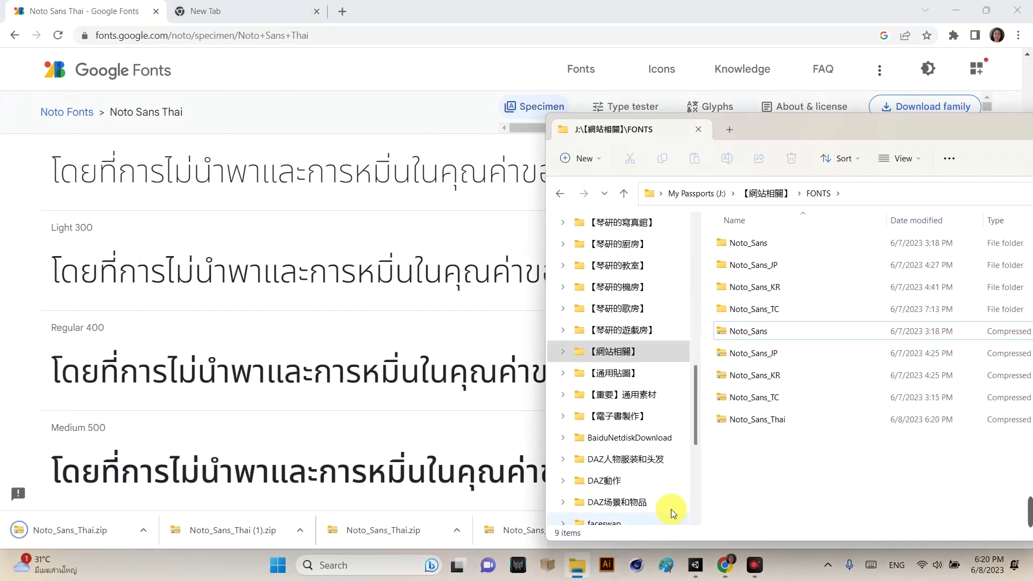
{"action": "right_click", "coordinate": [781, 424]}
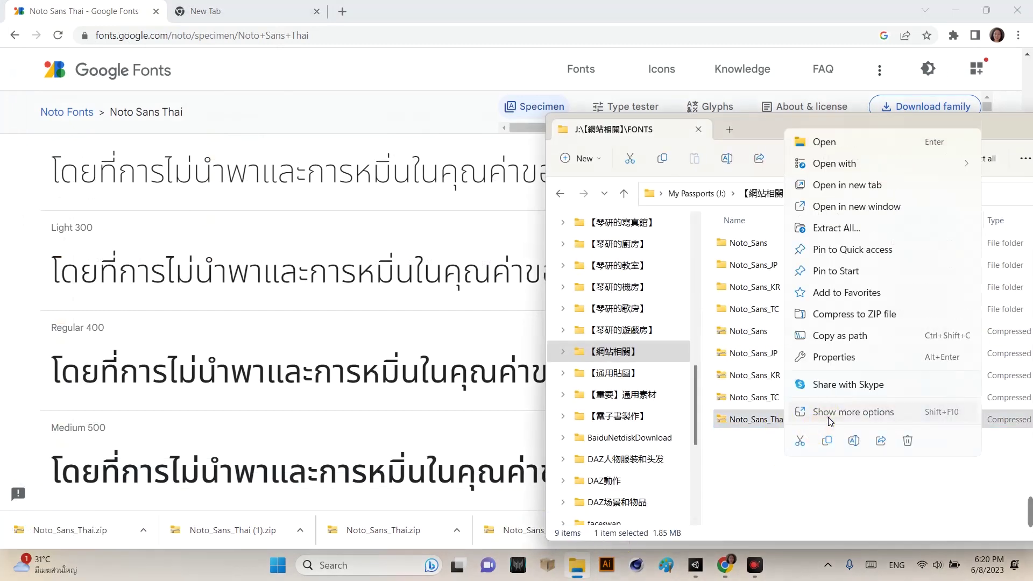
{"action": "left_click", "coordinate": [828, 415]}
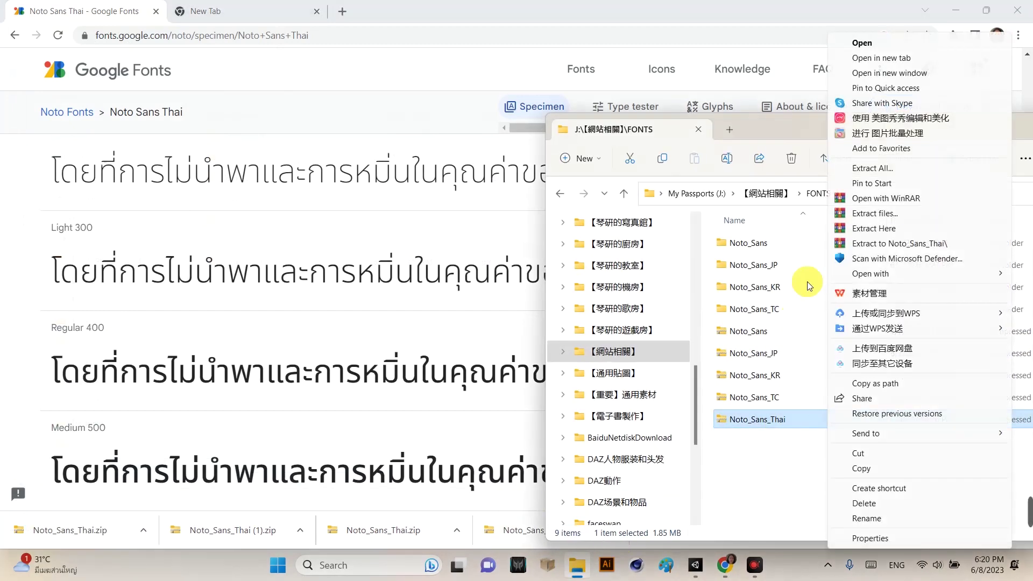
{"action": "left_click", "coordinate": [885, 245]}
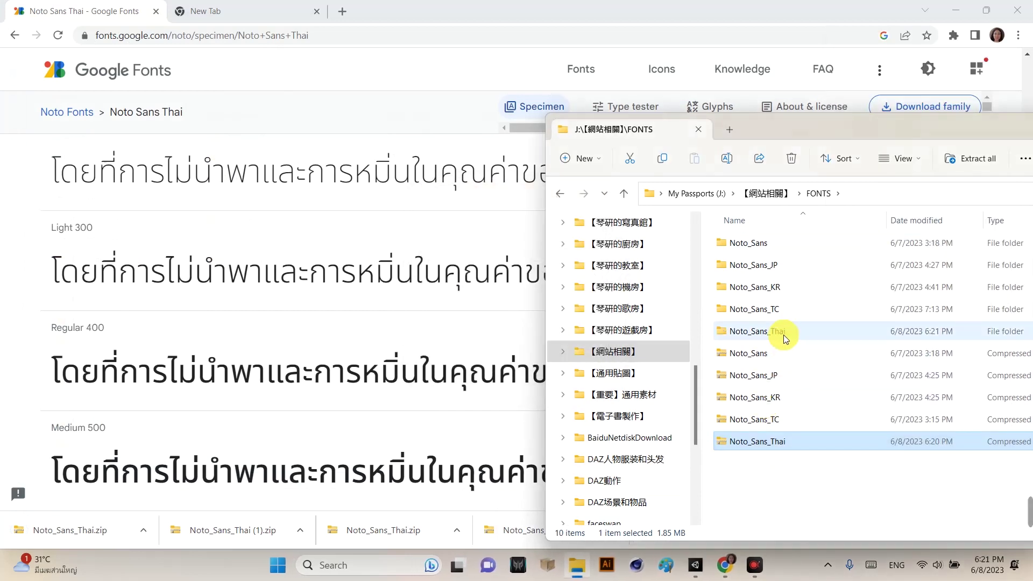
Browse into Noto_Sans_Thai\static, pick NotoSansThai-Regular, and return to Unity.
{"action": "double_click", "coordinate": [783, 335]}
{"action": "left_click_drag", "start_coordinate": [842, 131], "coordinate": [608, 164]}
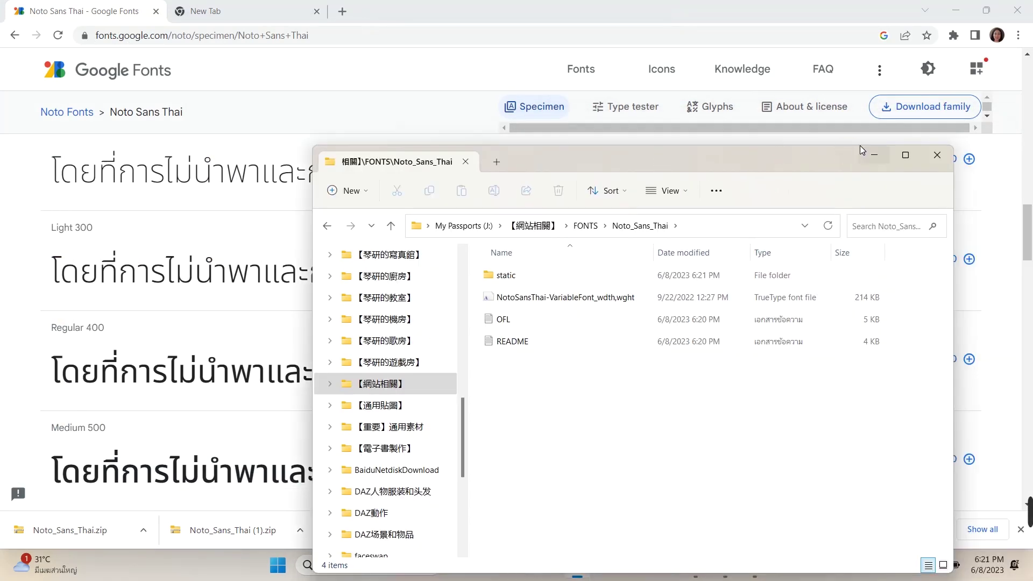
{"action": "double_click", "coordinate": [860, 145]}
{"action": "double_click", "coordinate": [206, 128]}
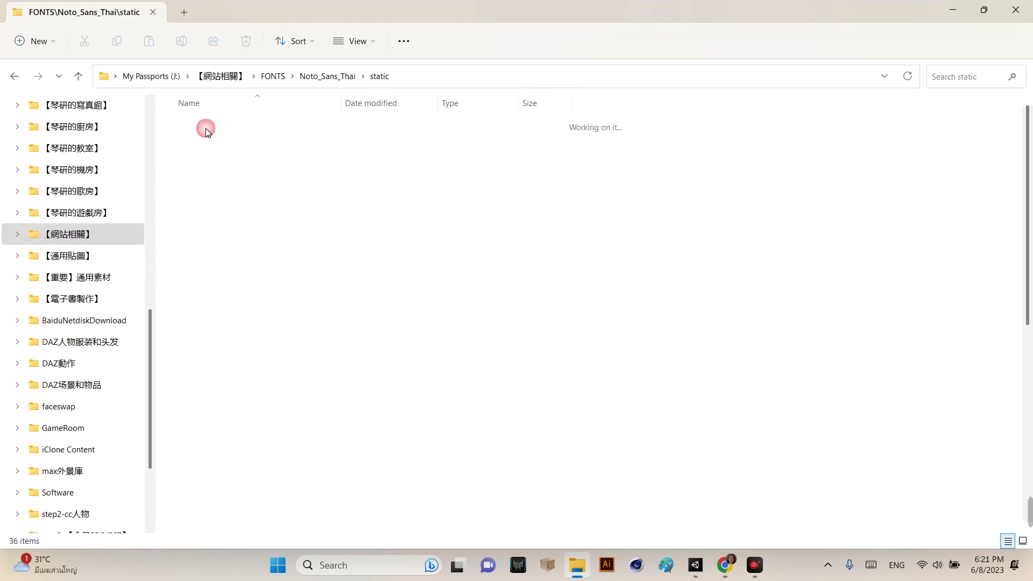
{"action": "scroll", "coordinate": [570, 291], "scroll_direction": "down", "scroll_amount": 1}
{"action": "scroll", "coordinate": [569, 291], "scroll_direction": "down", "scroll_amount": 3}
{"action": "scroll", "coordinate": [569, 291], "scroll_direction": "down", "scroll_amount": 2}
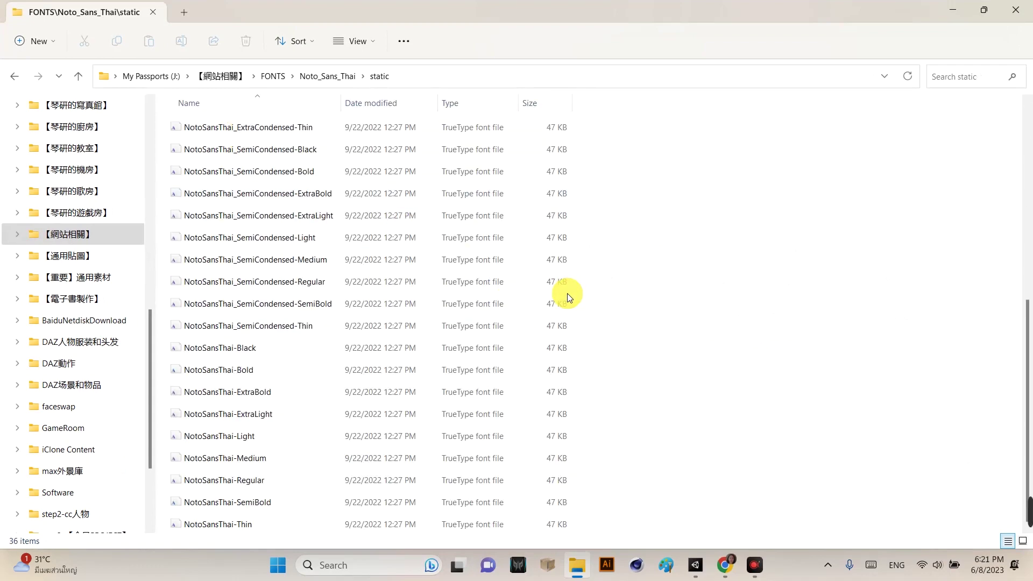
{"action": "left_click", "coordinate": [259, 483]}
{"action": "left_click", "coordinate": [984, 9]}
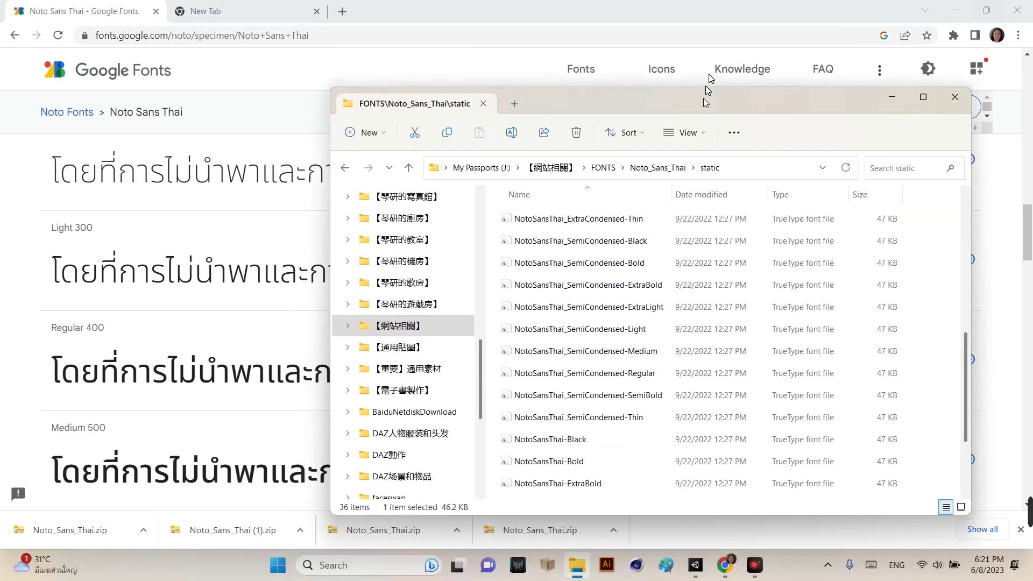
{"action": "left_click_drag", "start_coordinate": [693, 149], "coordinate": [747, 36]}
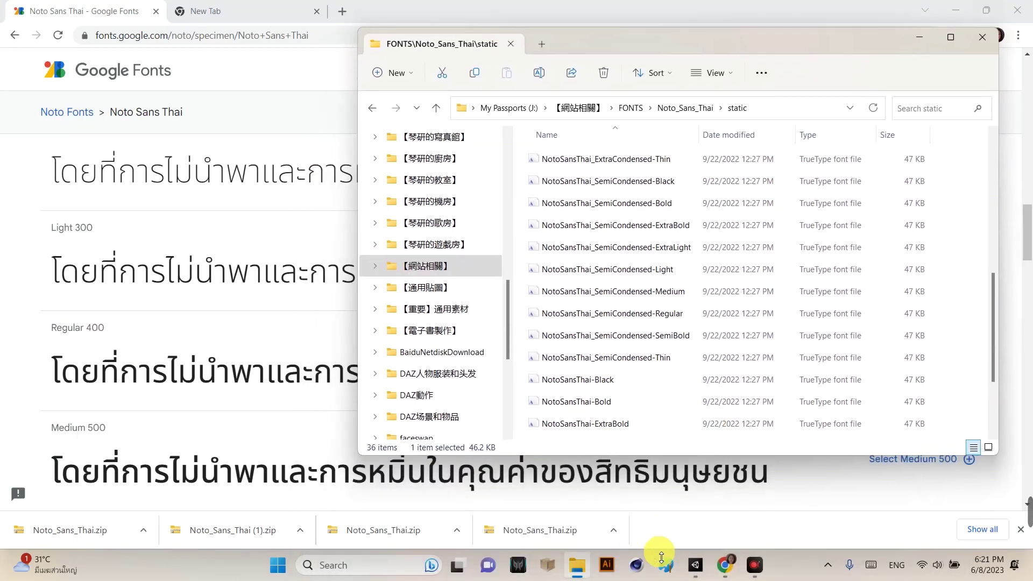
{"action": "left_click", "coordinate": [663, 563]}
Drag NotoSansThai-Regular.ttf from Explorer into the project's Assets/Font folder and select it.
{"action": "left_click", "coordinate": [576, 565]}
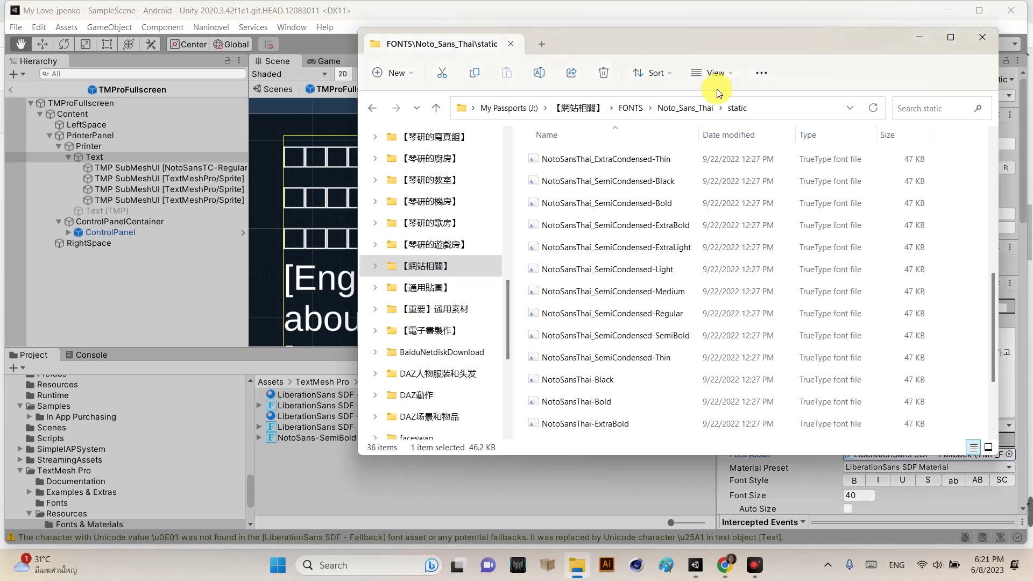
{"action": "left_click_drag", "start_coordinate": [714, 44], "coordinate": [806, 40]}
{"action": "scroll", "coordinate": [104, 438], "scroll_direction": "up", "scroll_amount": 3}
{"action": "scroll", "coordinate": [98, 436], "scroll_direction": "up", "scroll_amount": 3}
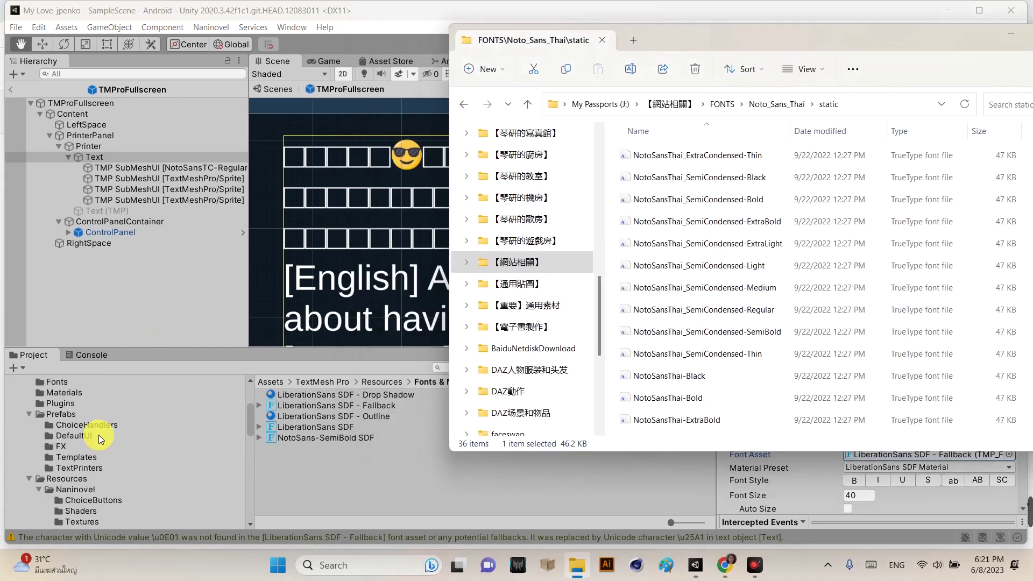
{"action": "scroll", "coordinate": [95, 434], "scroll_direction": "up", "scroll_amount": 3}
{"action": "scroll", "coordinate": [58, 437], "scroll_direction": "down", "scroll_amount": 3}
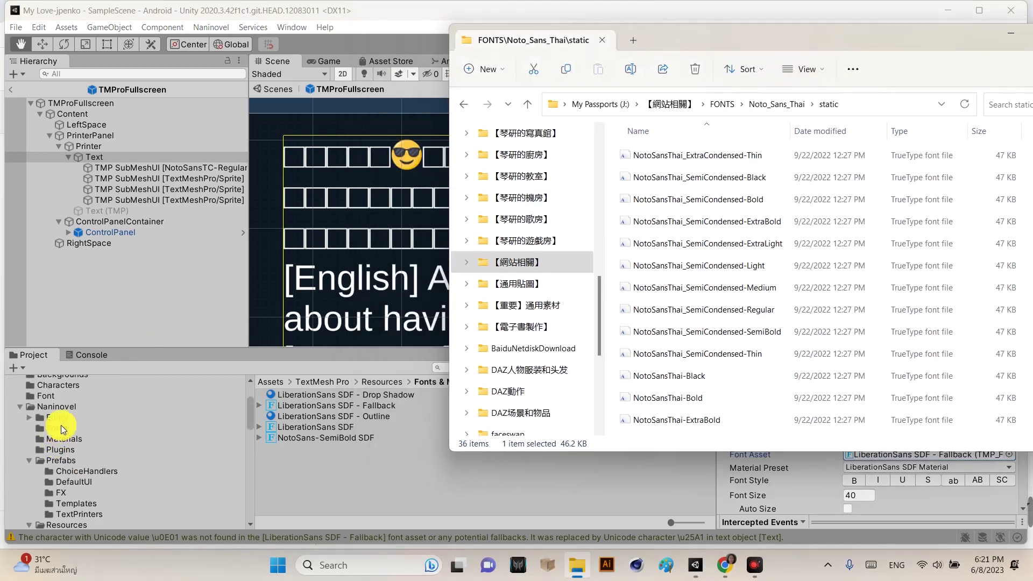
{"action": "left_click", "coordinate": [68, 429]}
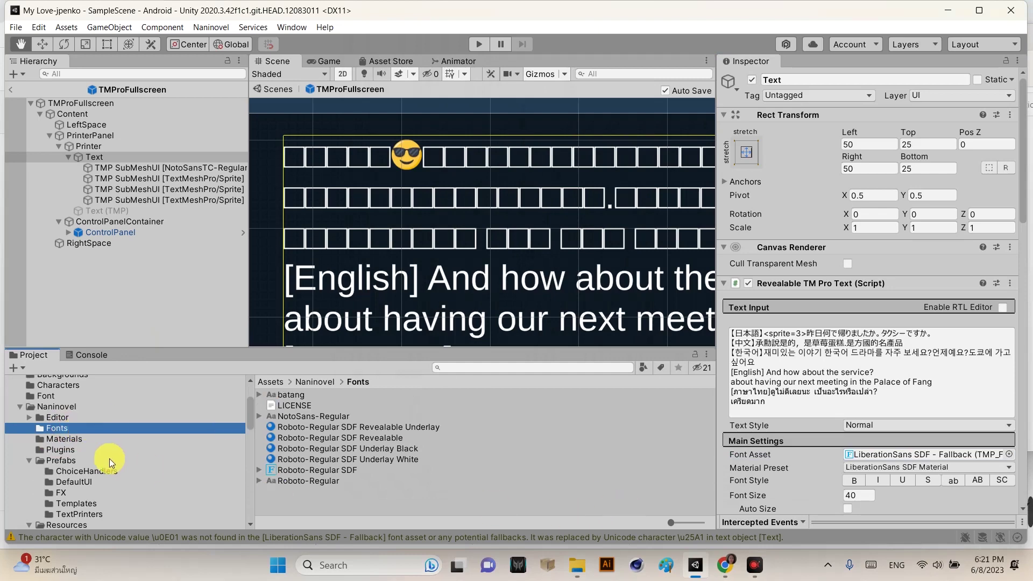
{"action": "scroll", "coordinate": [75, 440], "scroll_direction": "up", "scroll_amount": 2}
{"action": "left_click", "coordinate": [59, 476]}
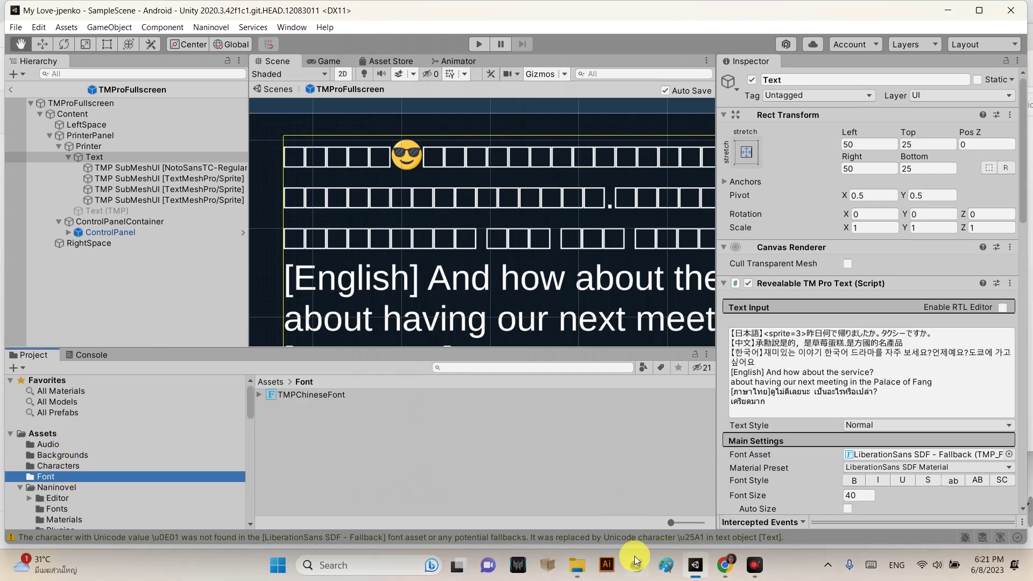
{"action": "left_click", "coordinate": [577, 564]}
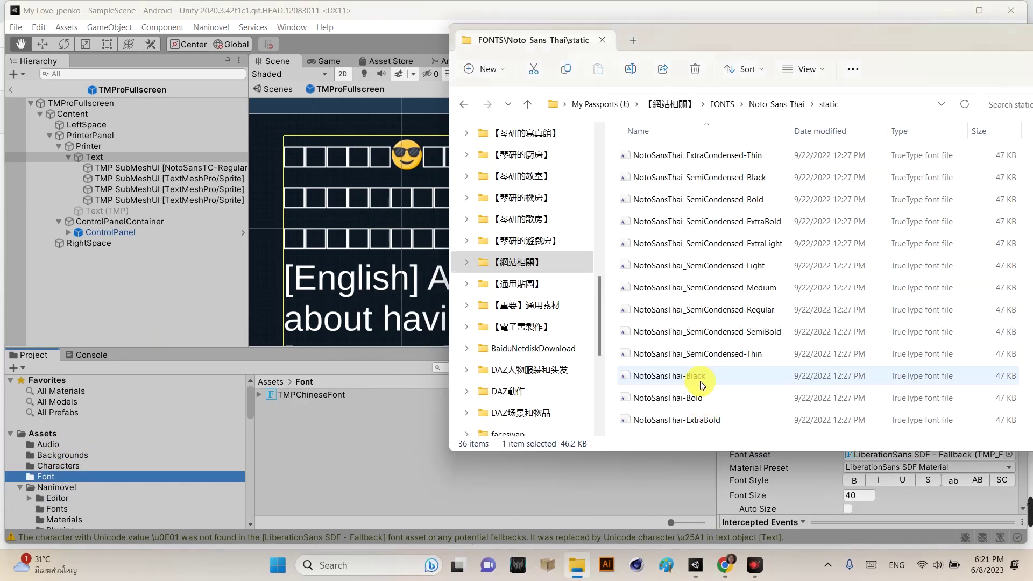
{"action": "scroll", "coordinate": [718, 394], "scroll_direction": "down", "scroll_amount": 2}
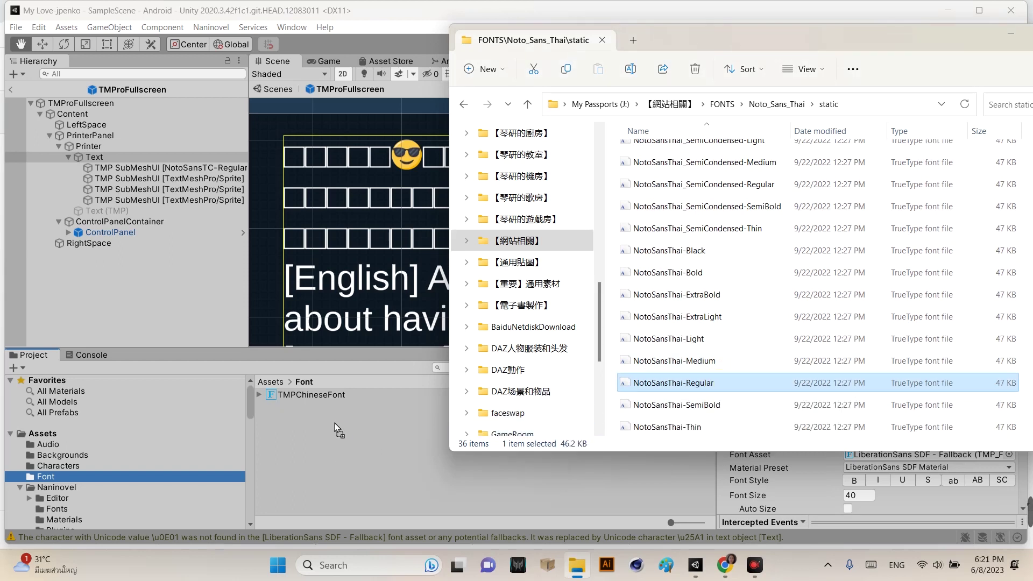
{"action": "left_click_drag", "start_coordinate": [729, 390], "coordinate": [334, 423]}
{"action": "left_click", "coordinate": [990, 35]}
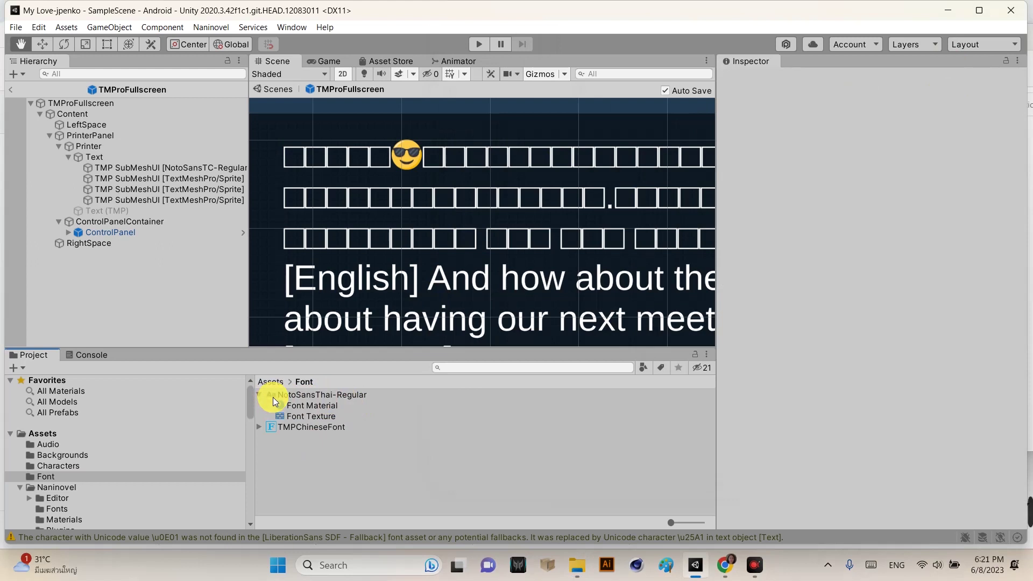
{"action": "left_click", "coordinate": [298, 397]}
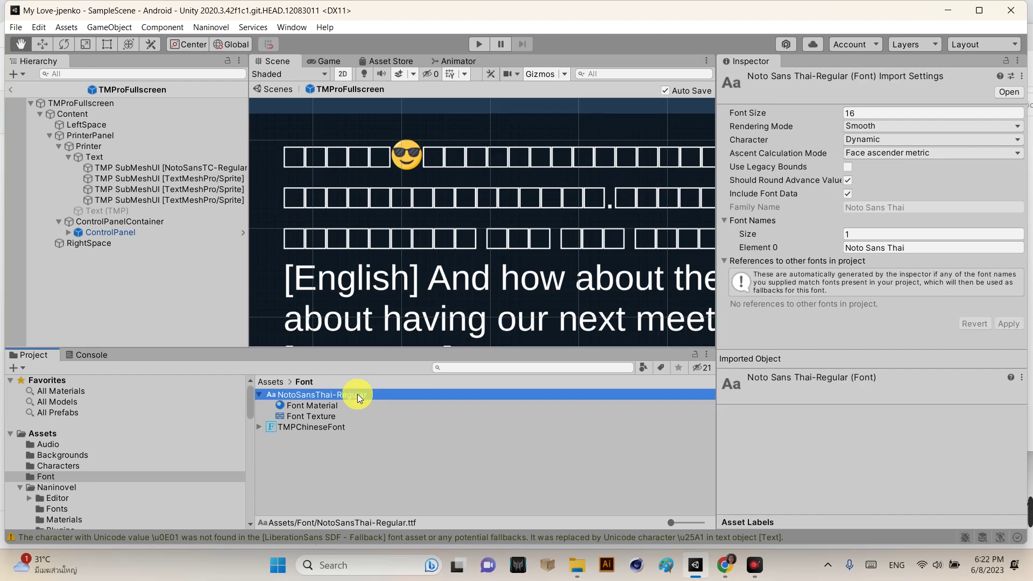
Generate a TextMeshPro SDF font asset from NotoSansThai-Regular (Ctrl+Shift+F12).
{"action": "right_click", "coordinate": [358, 393]}
{"action": "left_click", "coordinate": [338, 391]}
{"action": "key", "text": "ctrl+shift+F12"}
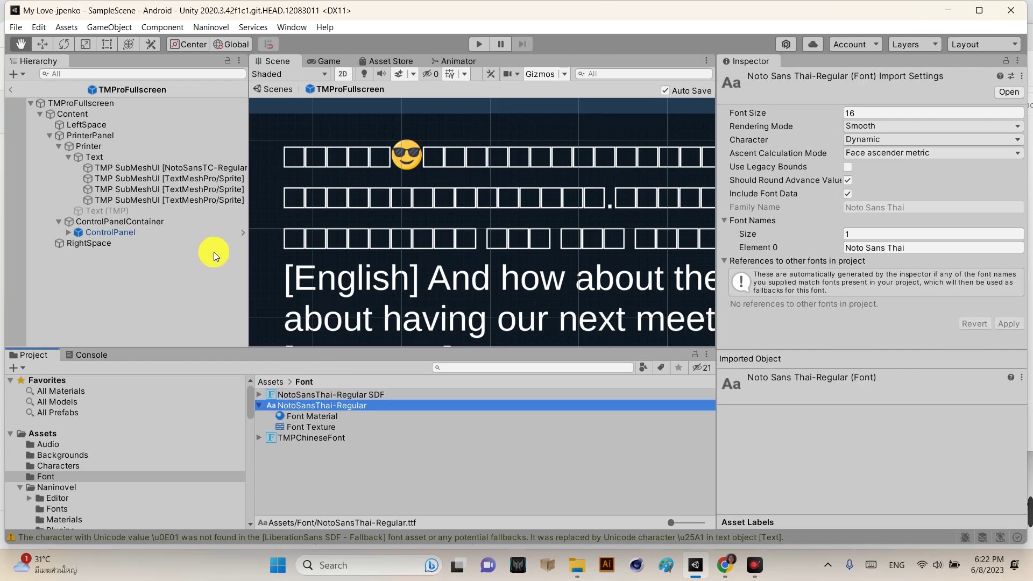
Inspect the new NotoSansThai-Regular SDF asset and its material, then select the Text object.
{"action": "left_click", "coordinate": [272, 395]}
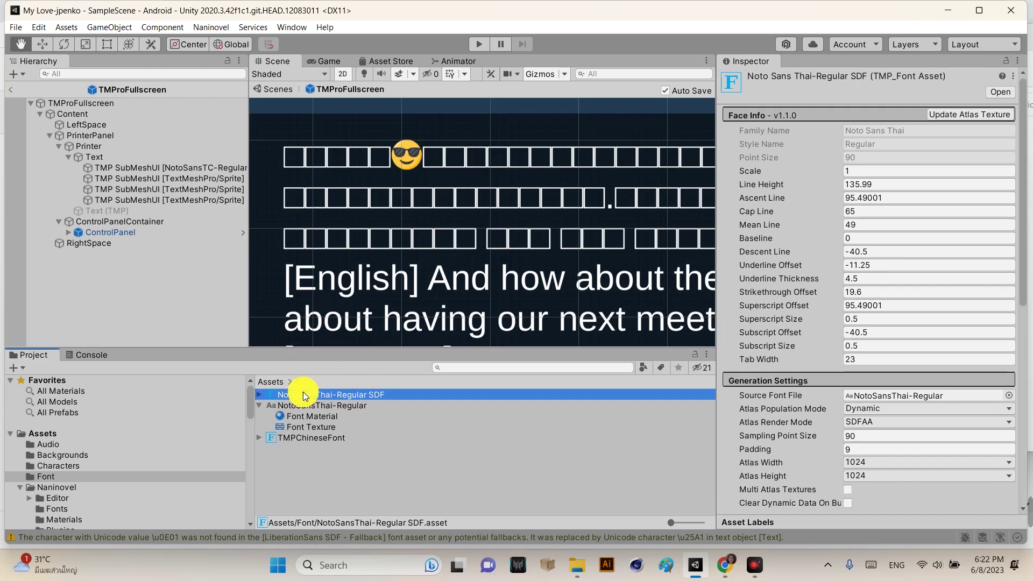
{"action": "left_click", "coordinate": [270, 406]}
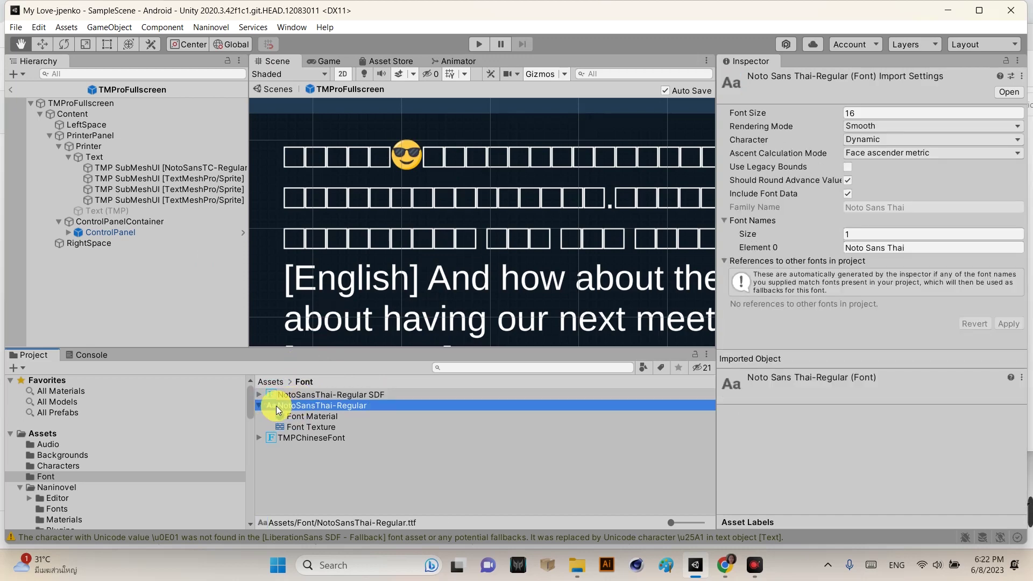
{"action": "left_click", "coordinate": [267, 414]}
{"action": "left_click", "coordinate": [275, 394]}
{"action": "left_click", "coordinate": [278, 403]}
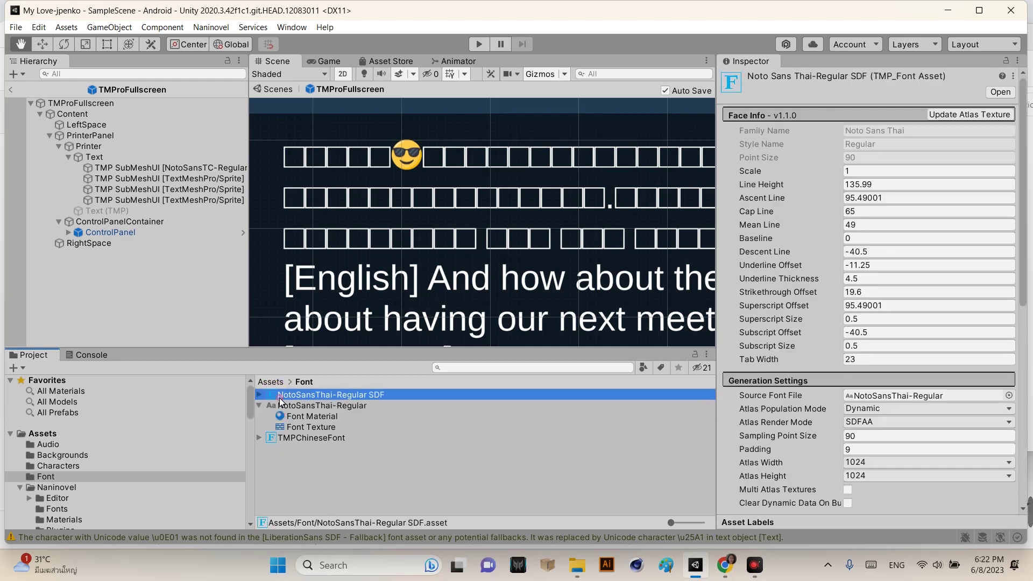
{"action": "left_click", "coordinate": [94, 157]}
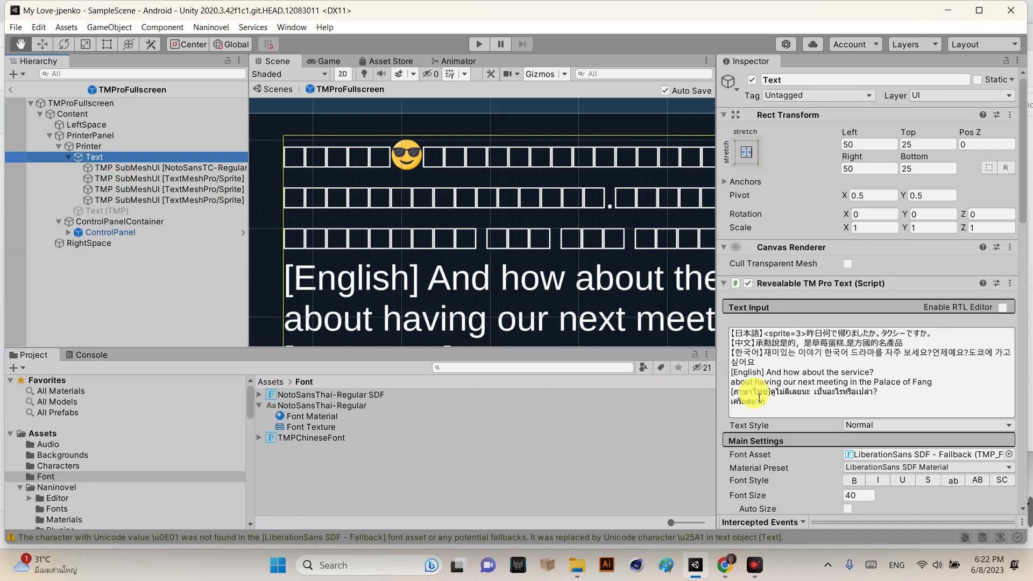
{"action": "scroll", "coordinate": [841, 442], "scroll_direction": "down", "scroll_amount": 5}
{"action": "scroll", "coordinate": [873, 391], "scroll_direction": "up", "scroll_amount": 5}
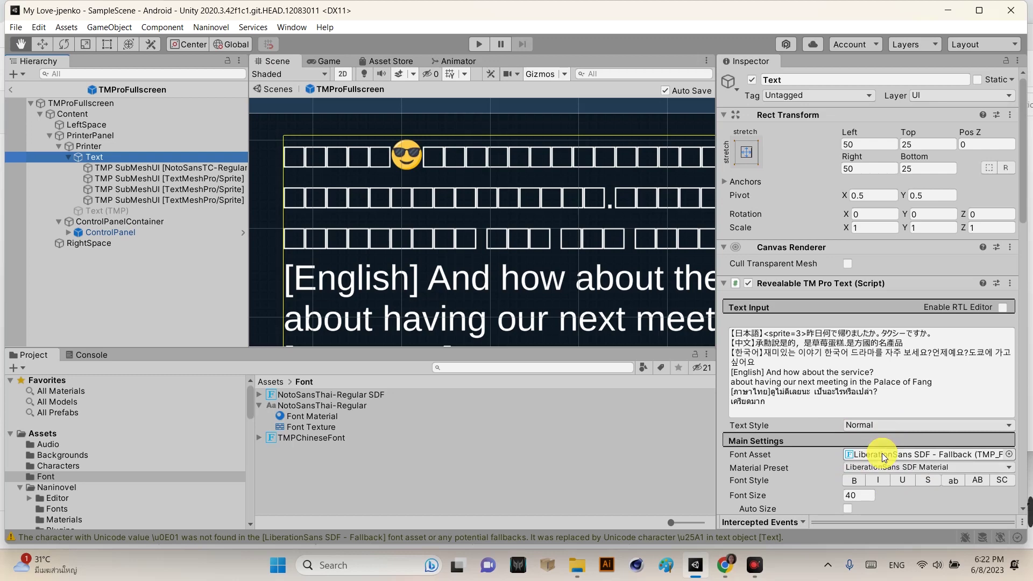
Assign NotoSansThai-Regular SDF as the Text object's Font Asset.
{"action": "key", "text": "F4"}
{"action": "key", "text": "F4"}
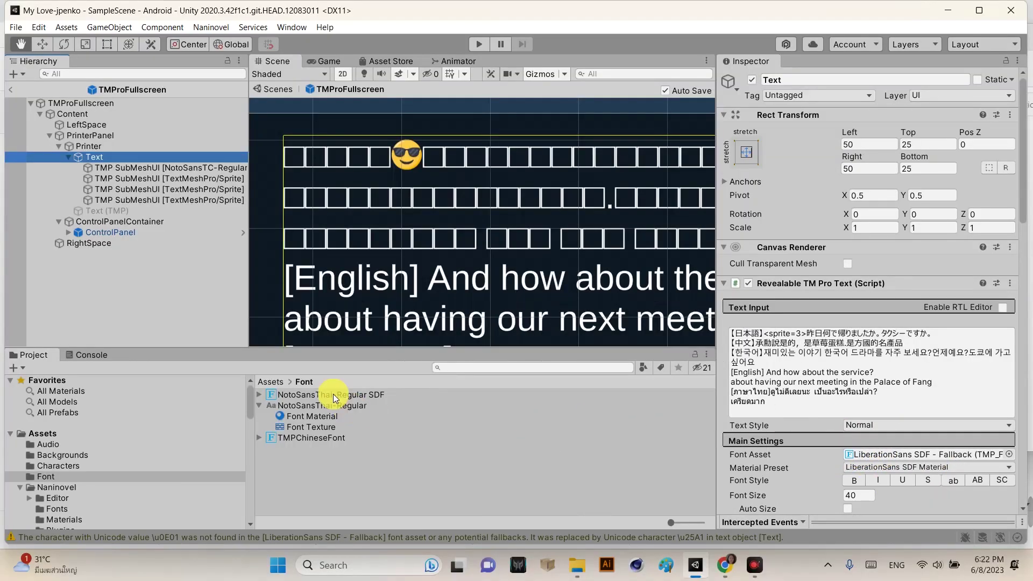
{"action": "key", "text": "F4"}
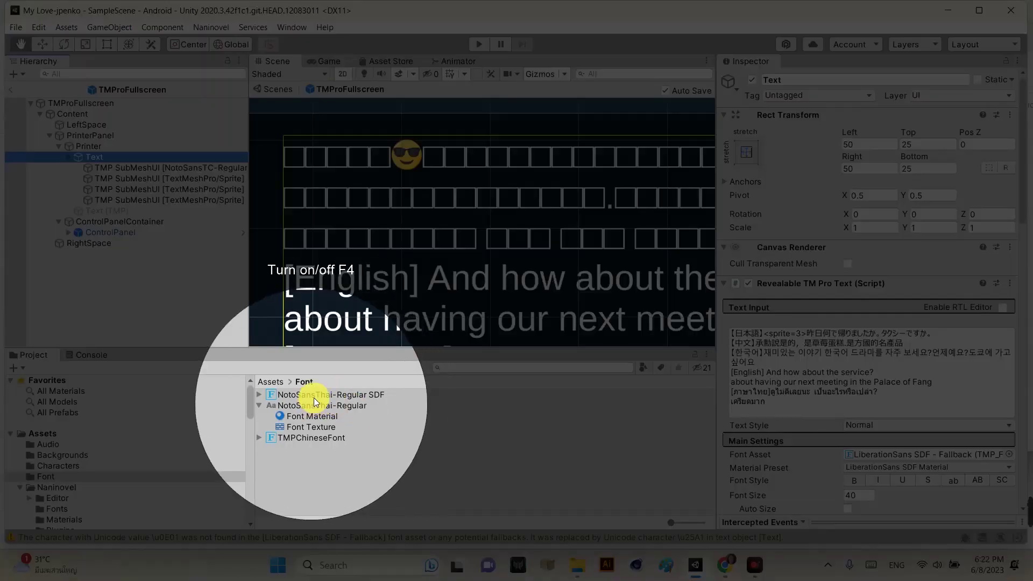
{"action": "key", "text": "F4"}
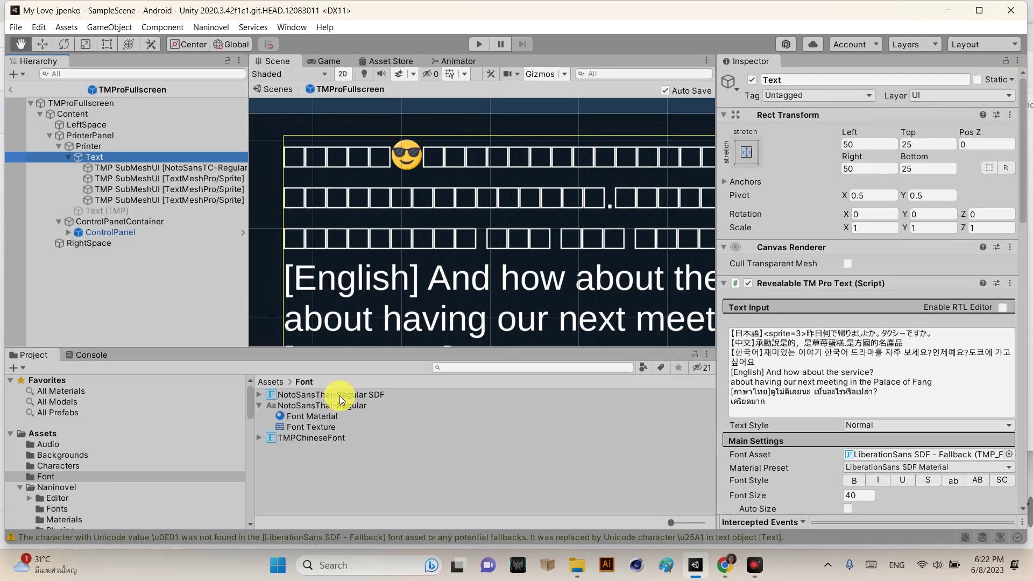
{"action": "left_click", "coordinate": [340, 395]}
{"action": "left_click_drag", "start_coordinate": [339, 396], "coordinate": [893, 453]}
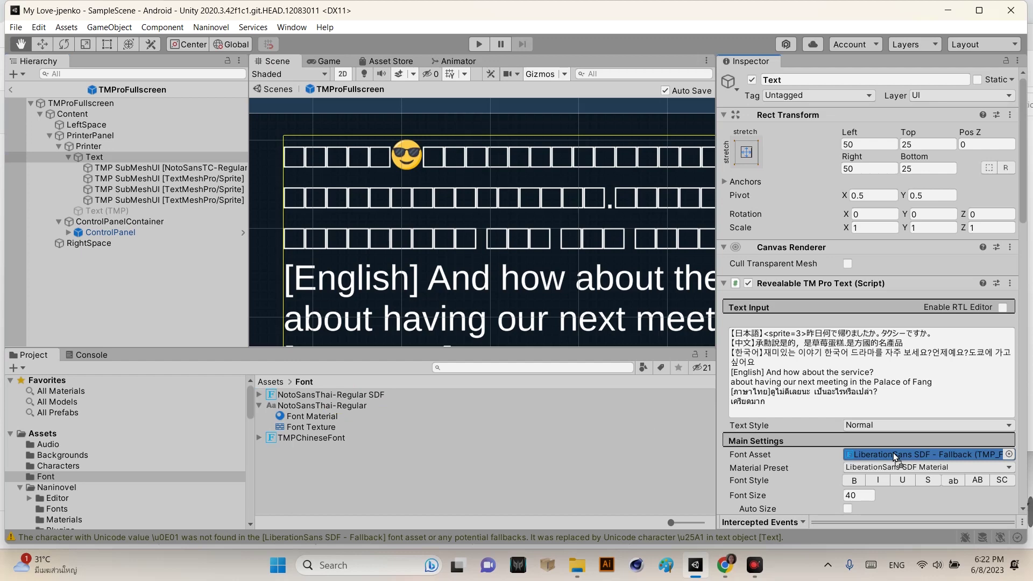
{"action": "scroll", "coordinate": [503, 259], "scroll_direction": "down", "scroll_amount": 2}
Delete the <sprite=3> tag from the first line and review the Thai line rendering in the scene.
{"action": "left_click_drag", "start_coordinate": [502, 258], "coordinate": [482, 258]}
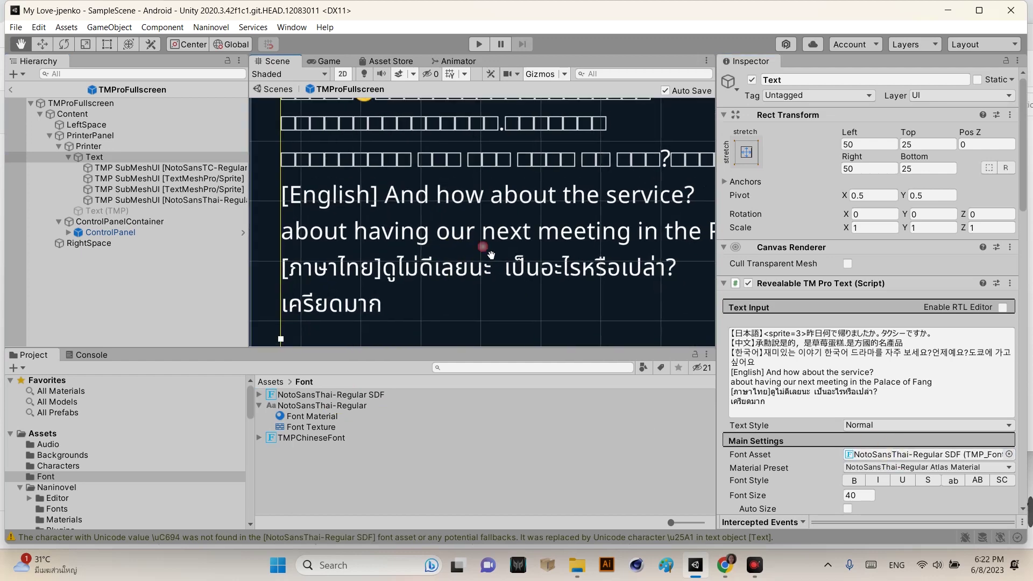
{"action": "scroll", "coordinate": [482, 259], "scroll_direction": "up", "scroll_amount": 2}
{"action": "scroll", "coordinate": [480, 247], "scroll_direction": "up", "scroll_amount": 1}
{"action": "key", "text": "Up"}
{"action": "key", "text": "Left"}
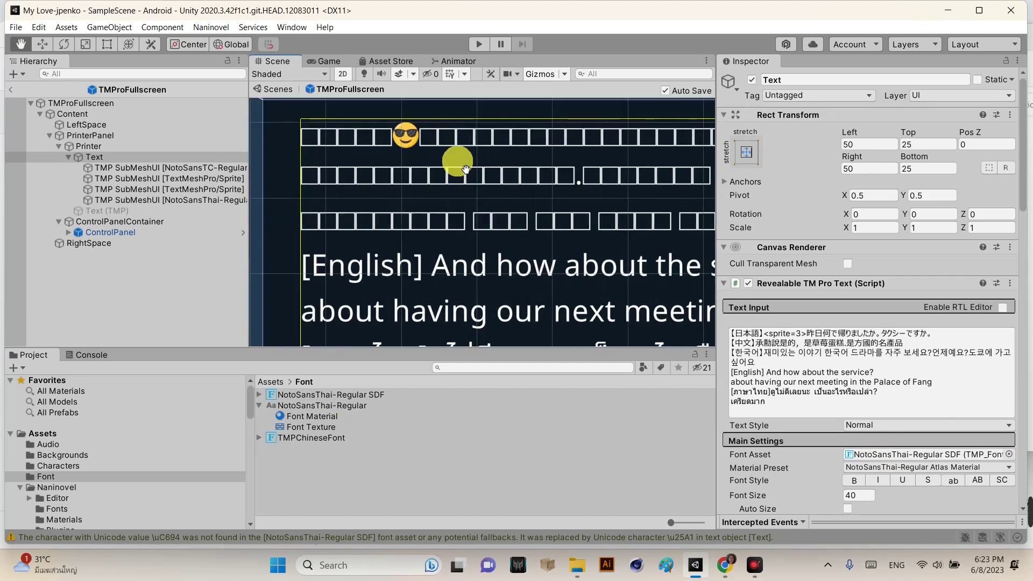
{"action": "left_click_drag", "start_coordinate": [807, 334], "coordinate": [764, 333]}
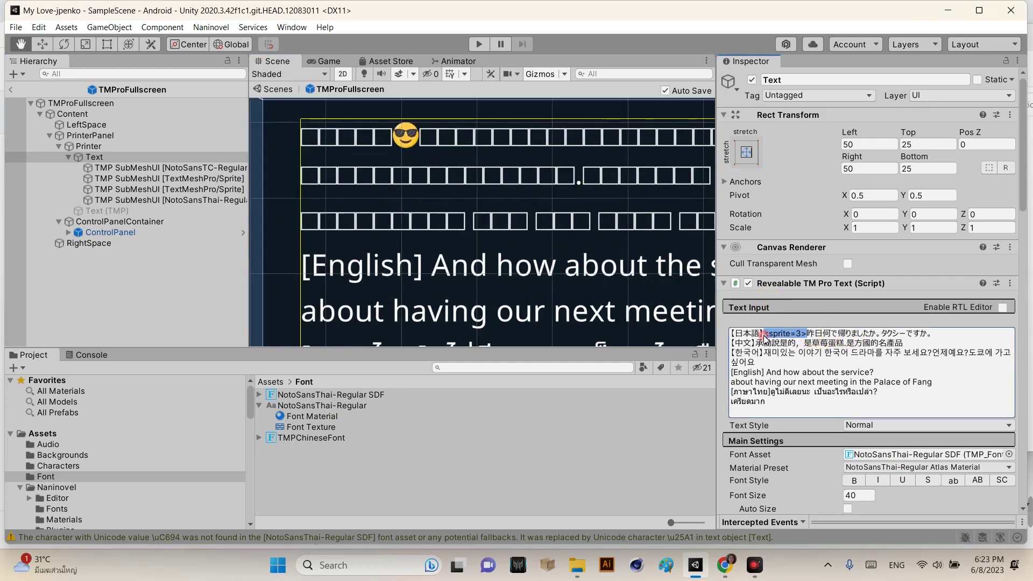
{"action": "key", "text": "BackSpace"}
{"action": "left_click_drag", "start_coordinate": [512, 282], "coordinate": [504, 250]}
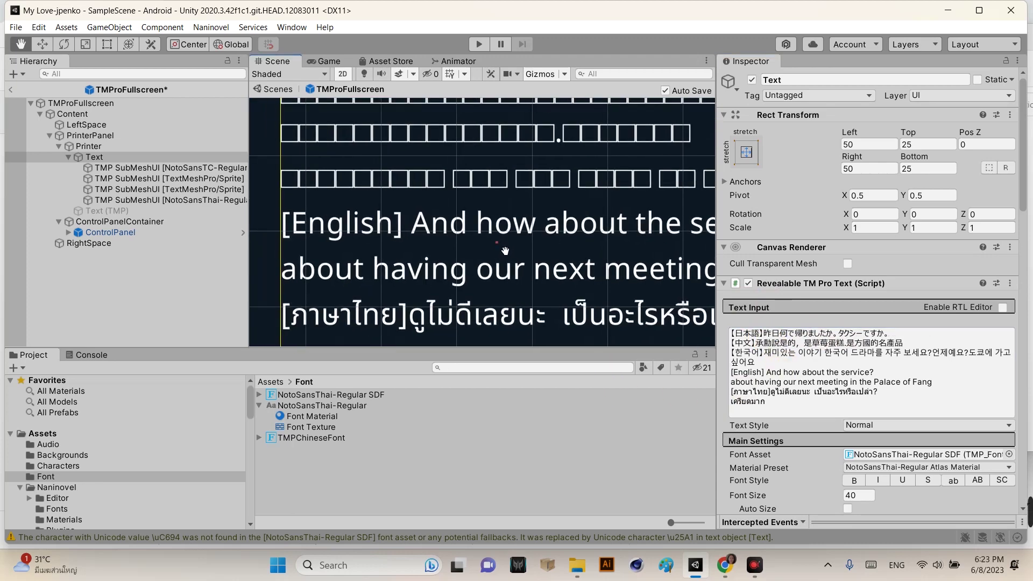
{"action": "scroll", "coordinate": [504, 250], "scroll_direction": "down", "scroll_amount": 1}
{"action": "scroll", "coordinate": [492, 246], "scroll_direction": "down", "scroll_amount": 1}
{"action": "scroll", "coordinate": [484, 238], "scroll_direction": "down", "scroll_amount": 1}
{"action": "scroll", "coordinate": [480, 230], "scroll_direction": "down", "scroll_amount": 1}
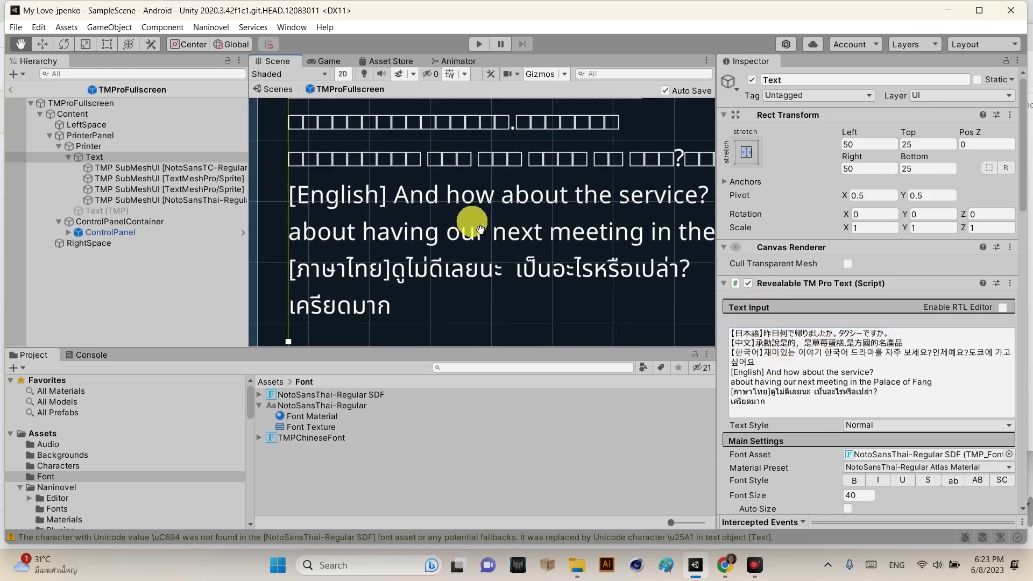
{"action": "scroll", "coordinate": [480, 230], "scroll_direction": "up", "scroll_amount": 2}
{"action": "scroll", "coordinate": [468, 236], "scroll_direction": "up", "scroll_amount": 1}
{"action": "scroll", "coordinate": [456, 242], "scroll_direction": "down", "scroll_amount": 1}
{"action": "scroll", "coordinate": [440, 249], "scroll_direction": "down", "scroll_amount": 1}
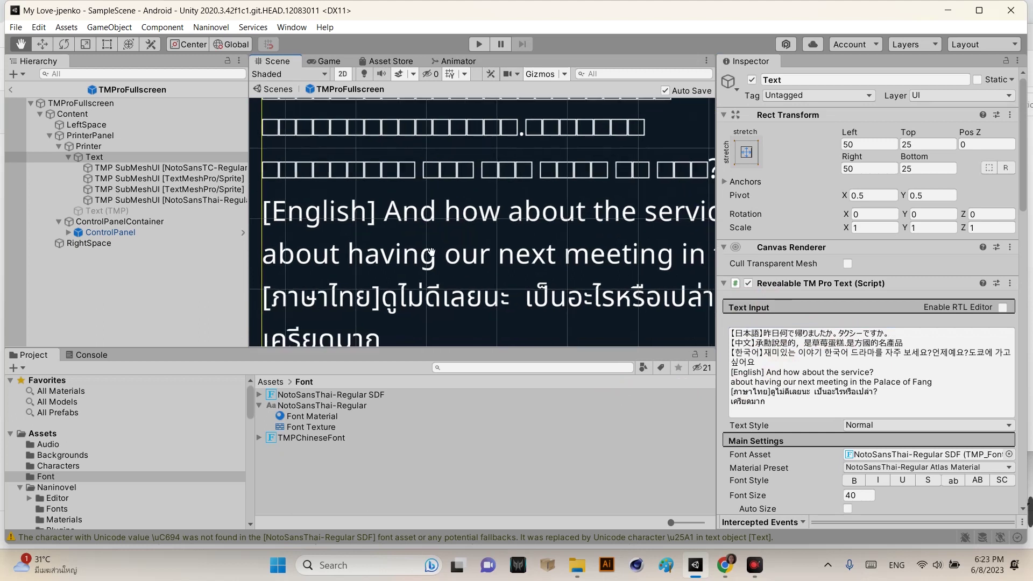
{"action": "left_click_drag", "start_coordinate": [431, 253], "coordinate": [442, 234]}
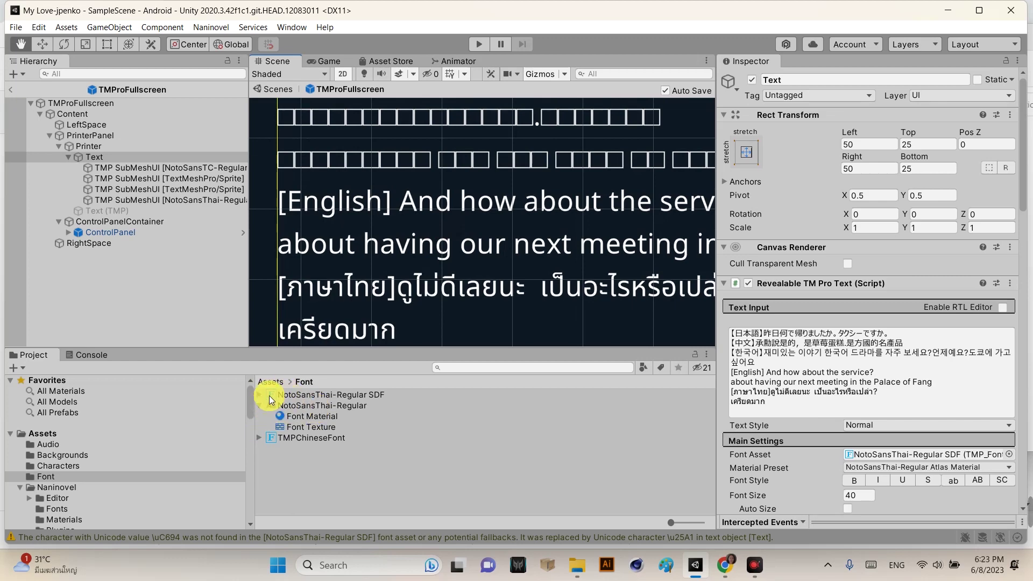
Import NotoSansJP-Regular from the Noto_Sans_JP static folder into Assets/Font.
{"action": "left_click", "coordinate": [305, 396]}
{"action": "key", "text": "Down"}
{"action": "left_click", "coordinate": [303, 395]}
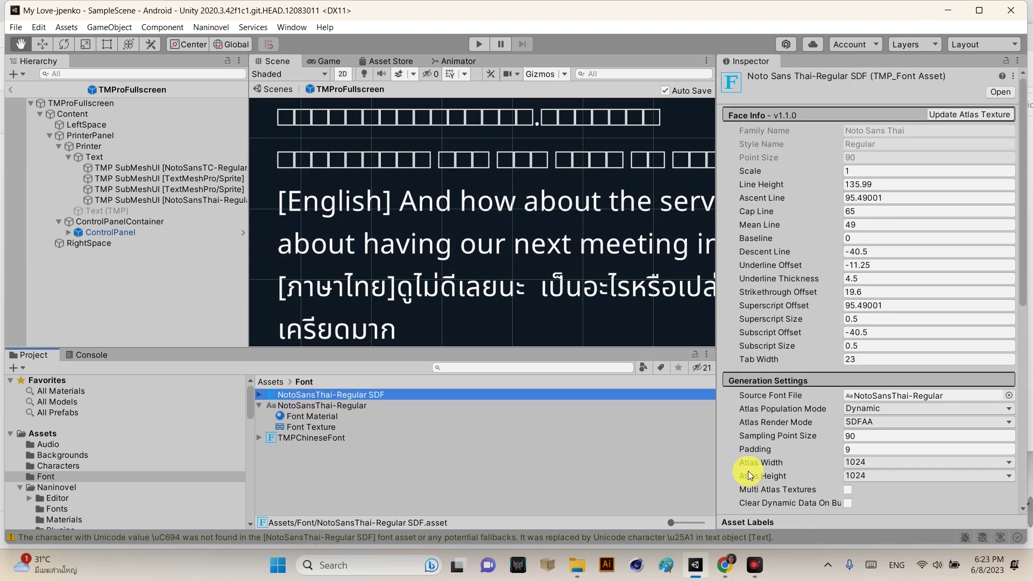
{"action": "left_click", "coordinate": [577, 565]}
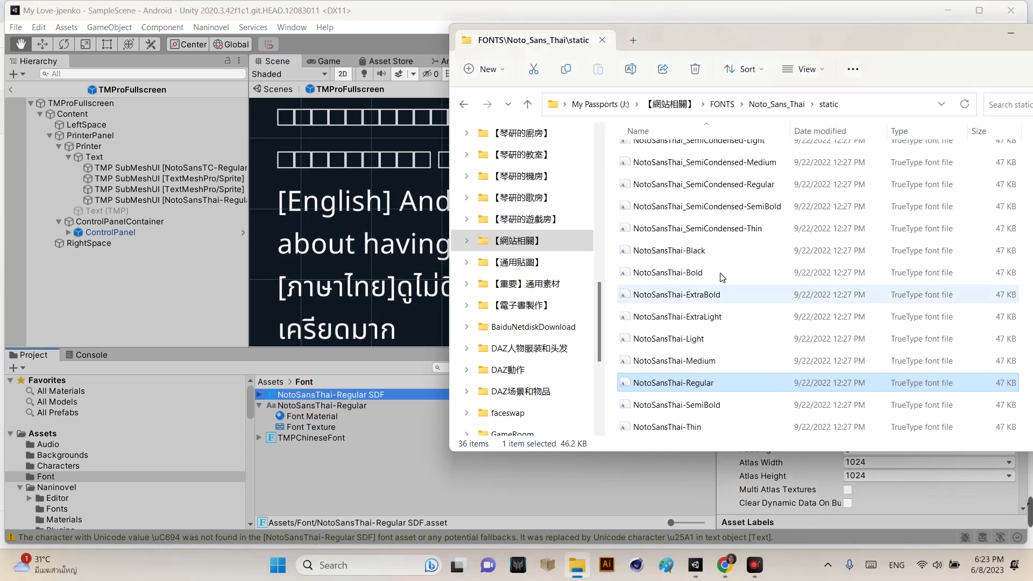
{"action": "left_click", "coordinate": [776, 105]}
{"action": "left_click", "coordinate": [723, 104]}
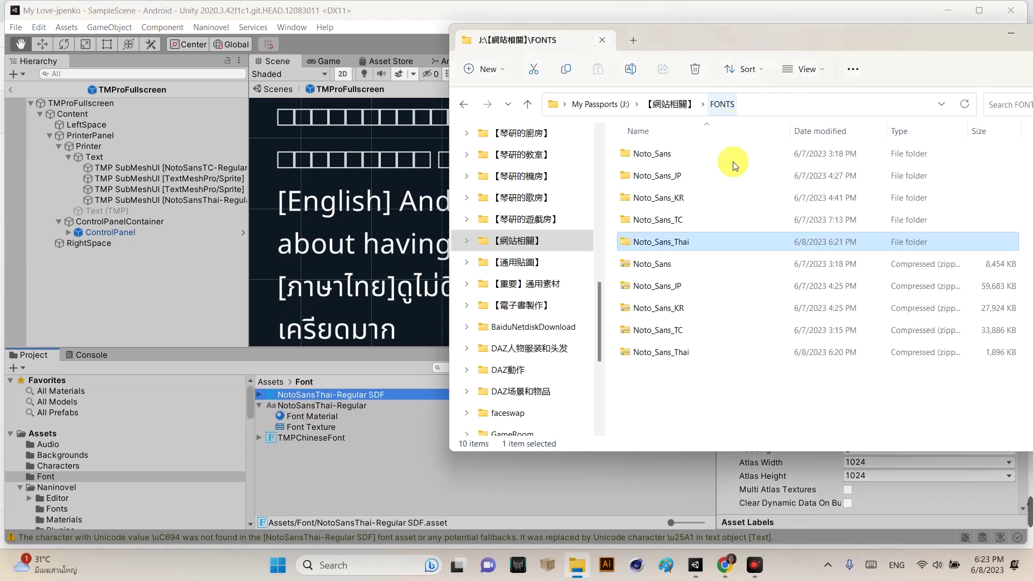
{"action": "left_click", "coordinate": [687, 176]}
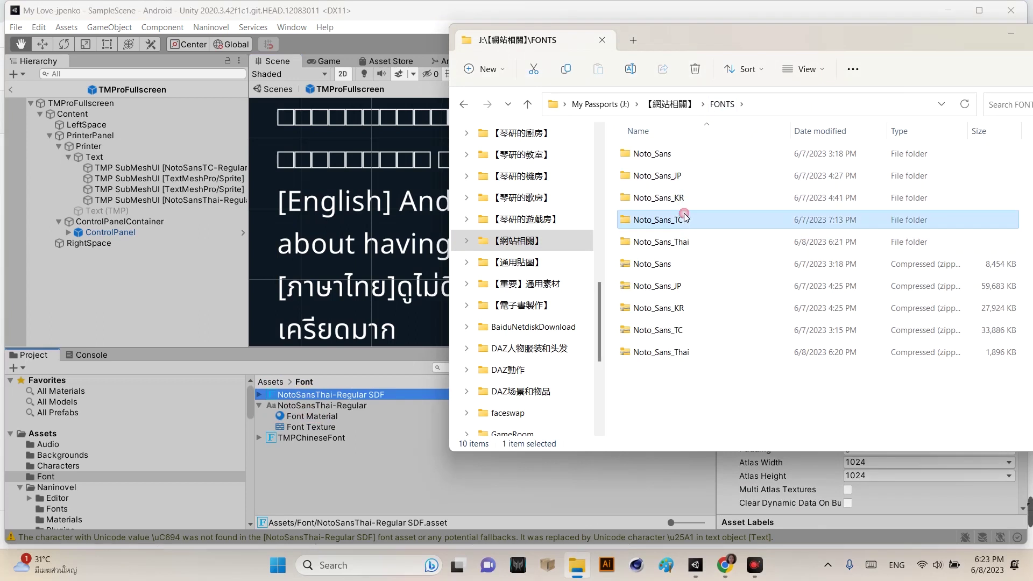
{"action": "left_click", "coordinate": [687, 177]}
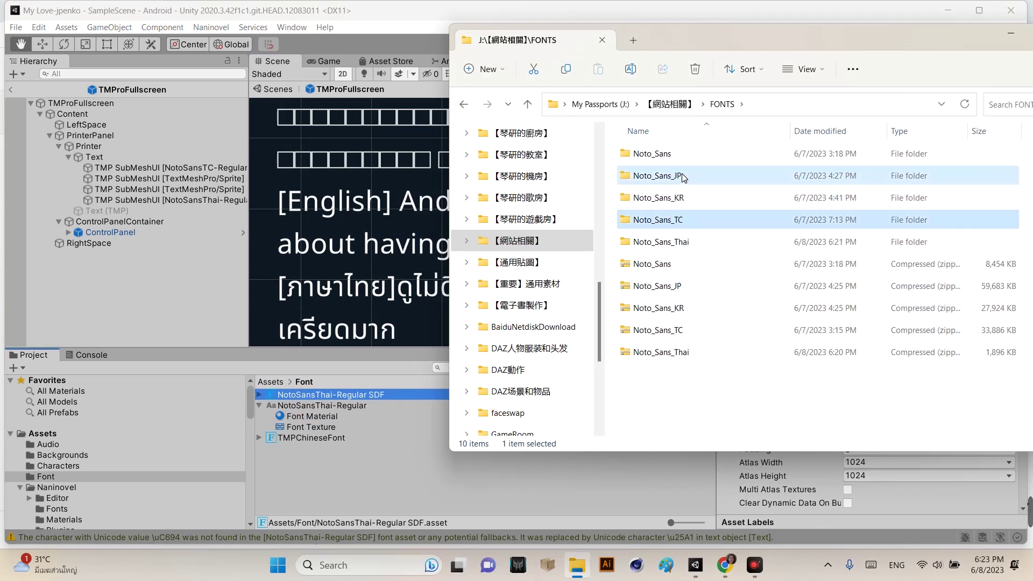
{"action": "double_click", "coordinate": [688, 176]}
{"action": "left_click", "coordinate": [646, 156]}
{"action": "double_click", "coordinate": [646, 156]}
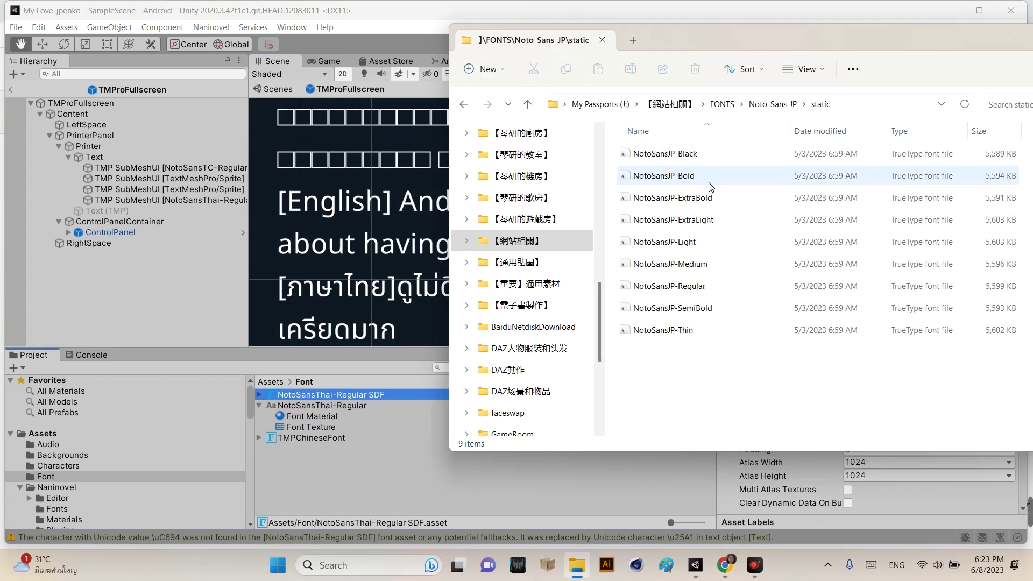
{"action": "left_click_drag", "start_coordinate": [693, 286], "coordinate": [338, 451]}
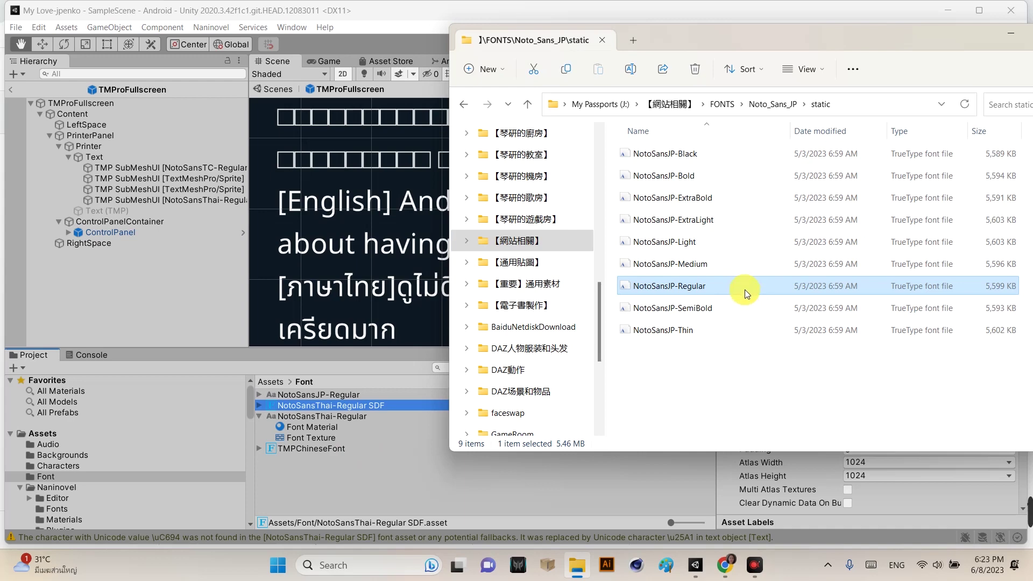
Import NotoSansKR-Regular and NotoSansTC-Regular.otf into Assets/Font as well.
{"action": "left_click", "coordinate": [762, 104]}
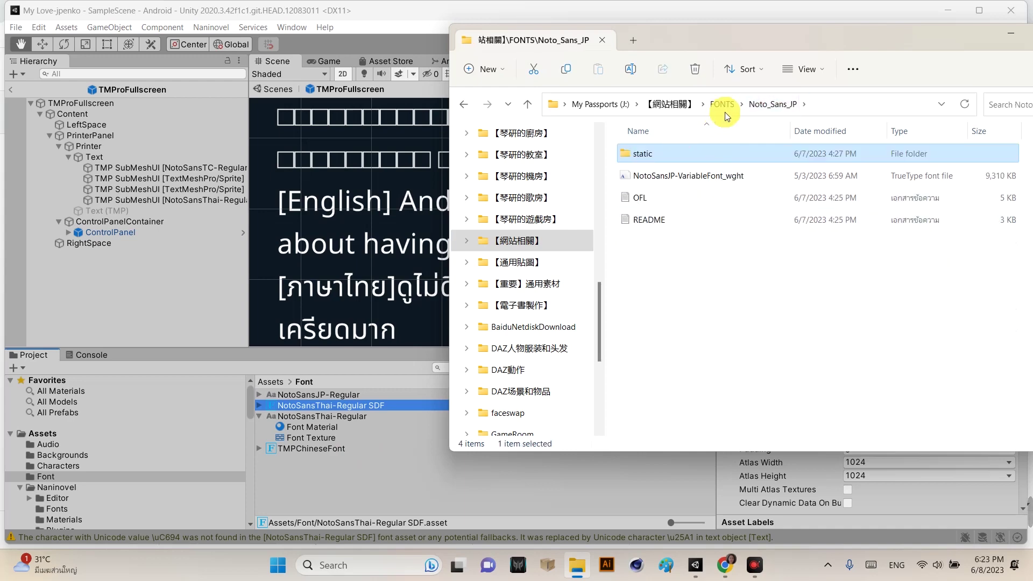
{"action": "left_click", "coordinate": [722, 104]}
{"action": "double_click", "coordinate": [638, 197]}
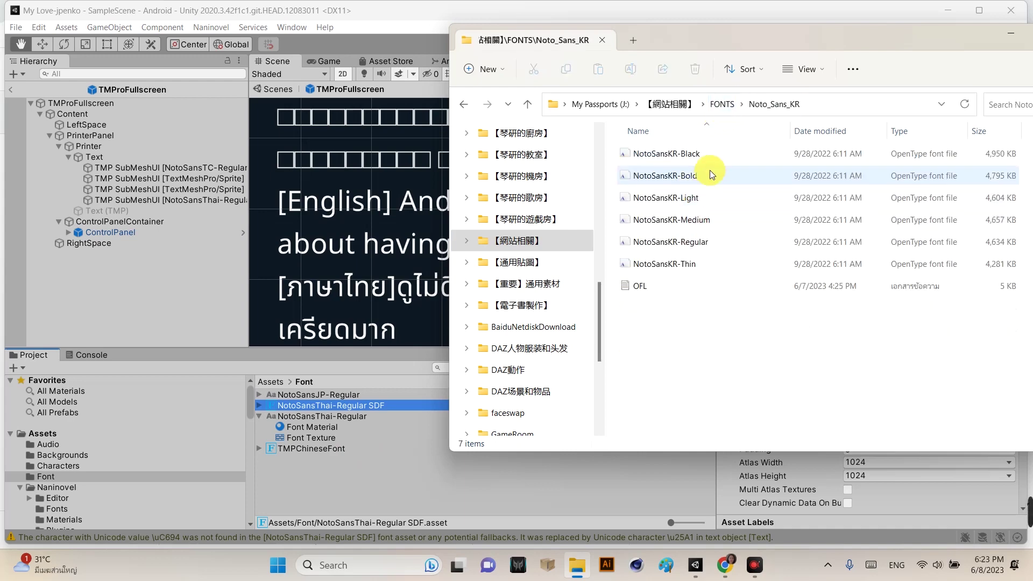
{"action": "left_click_drag", "start_coordinate": [703, 242], "coordinate": [391, 435]}
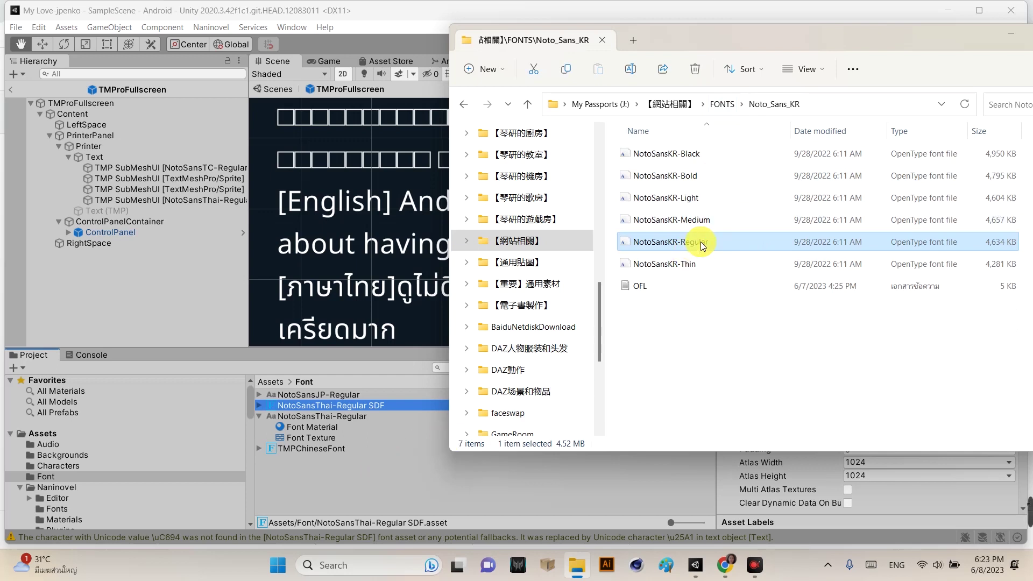
{"action": "left_click_drag", "start_coordinate": [701, 241], "coordinate": [404, 472]}
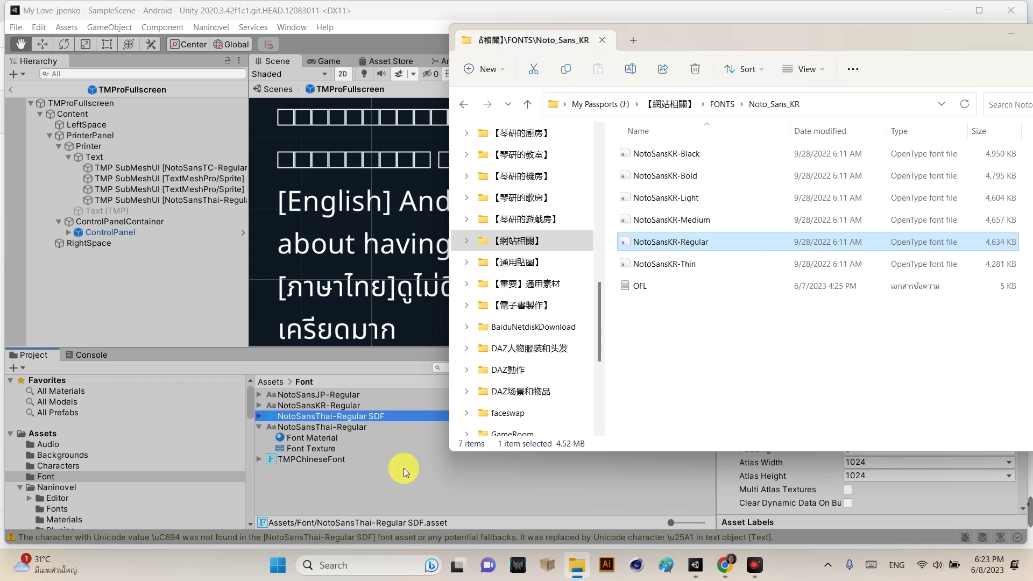
{"action": "left_click", "coordinate": [721, 105]}
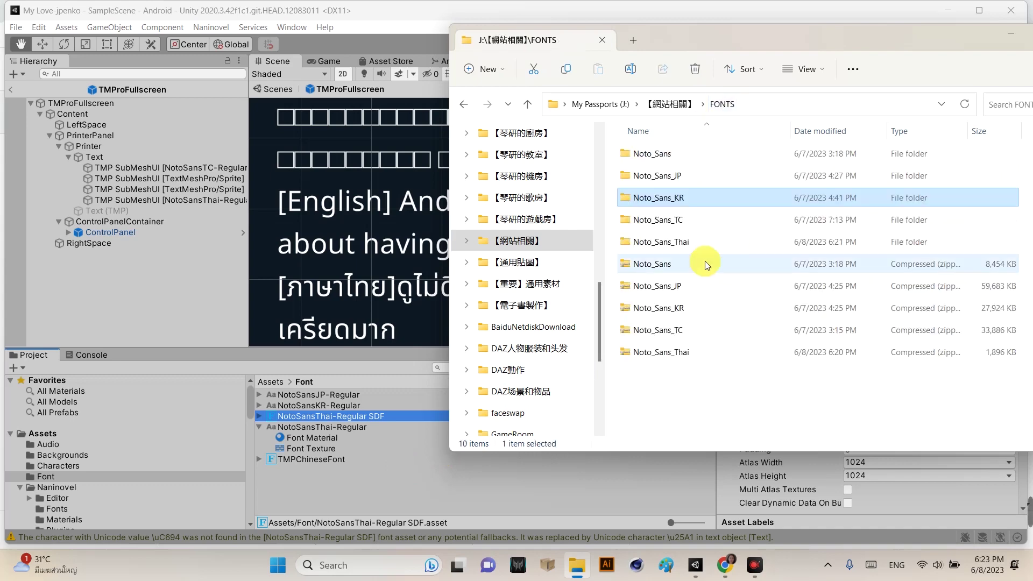
{"action": "double_click", "coordinate": [708, 218]}
{"action": "mouse_move", "coordinate": [700, 243]}
{"action": "left_mouse_down"}
{"action": "mouse_move", "coordinate": [601, 392]}
{"action": "mouse_move", "coordinate": [392, 439]}
{"action": "left_mouse_up"}
{"action": "left_click_drag", "start_coordinate": [384, 482], "coordinate": [384, 477]}
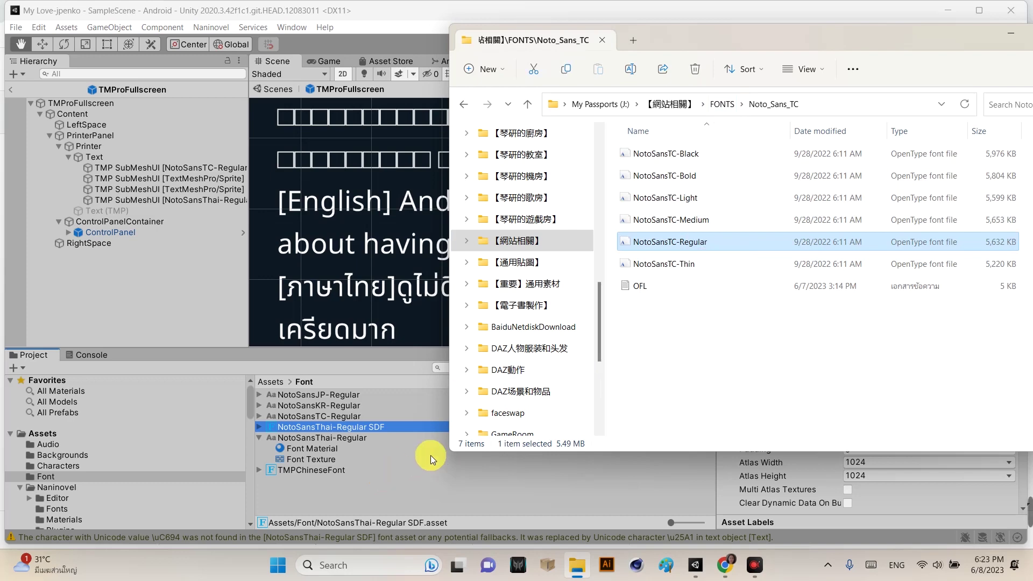
{"action": "left_click", "coordinate": [337, 407]}
{"action": "left_click", "coordinate": [350, 424]}
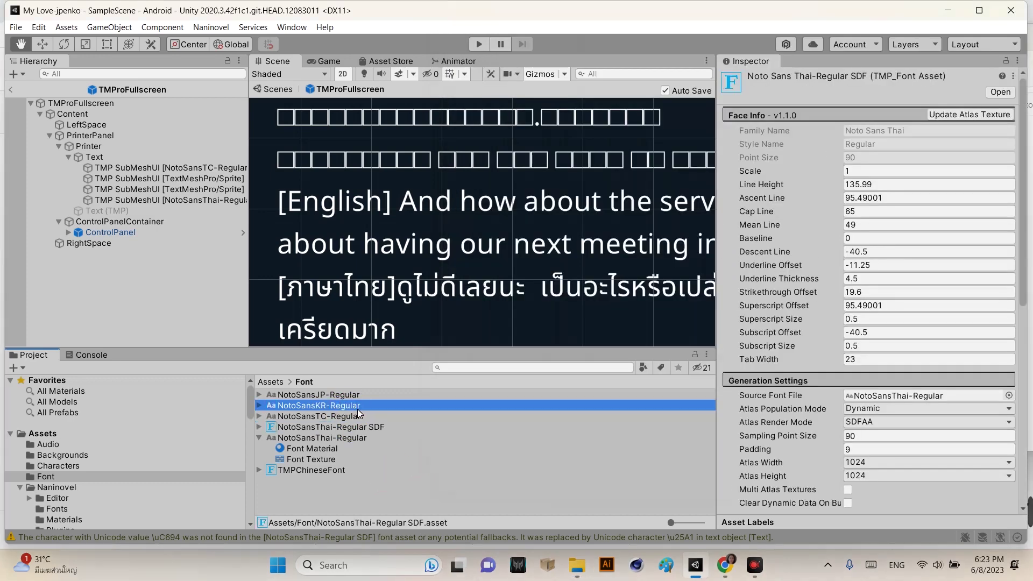
Create SDF font assets for NotoSansJP, NotoSansKR and NotoSansTC Regular via Ctrl+Shift+F12.
{"action": "left_click", "coordinate": [353, 399]}
{"action": "left_click", "coordinate": [355, 403]}
{"action": "left_click", "coordinate": [311, 394]}
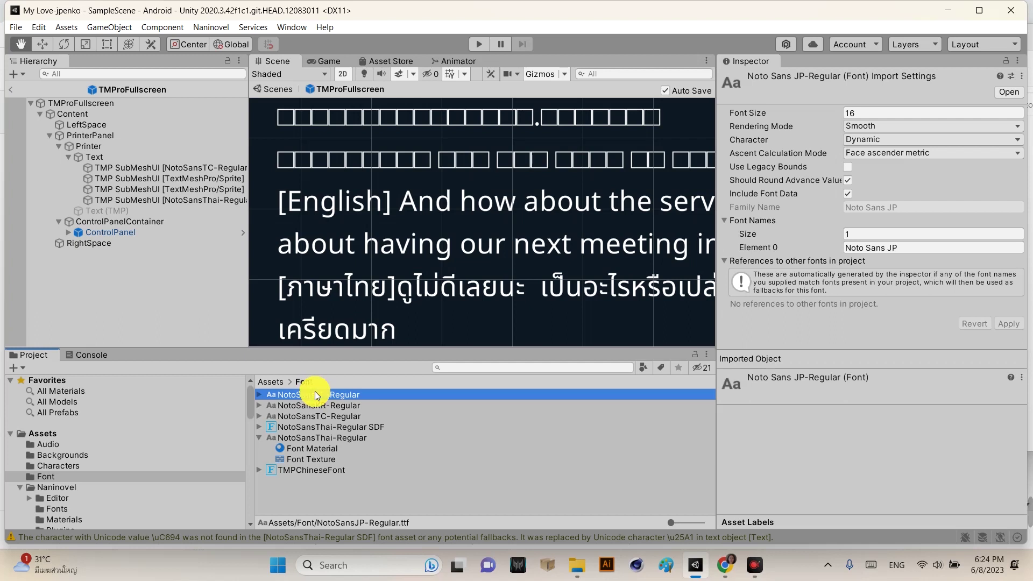
{"action": "key", "text": "ctrl+shift+F12"}
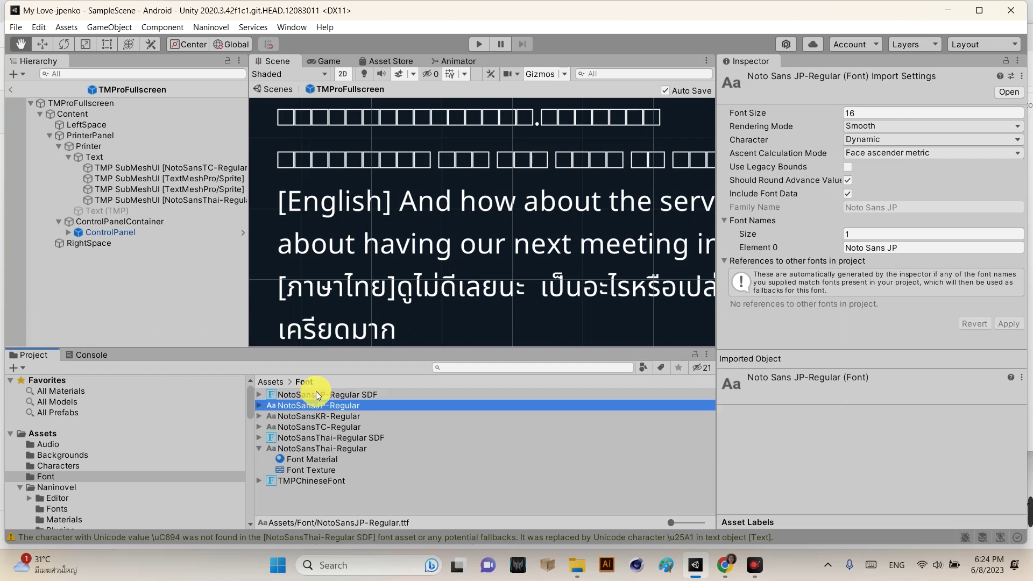
{"action": "left_click", "coordinate": [340, 419]}
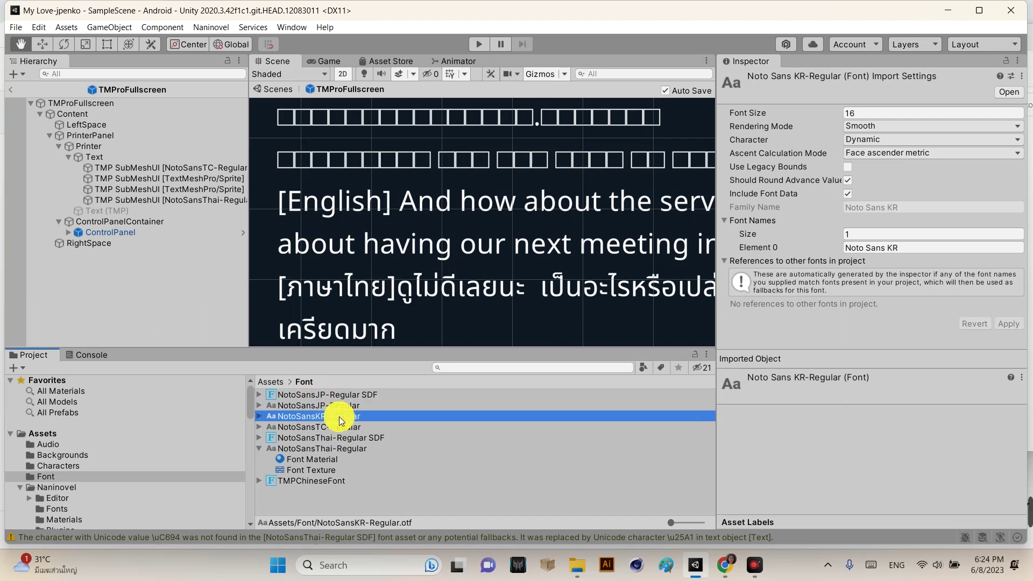
{"action": "key", "text": "ctrl+shift+F12"}
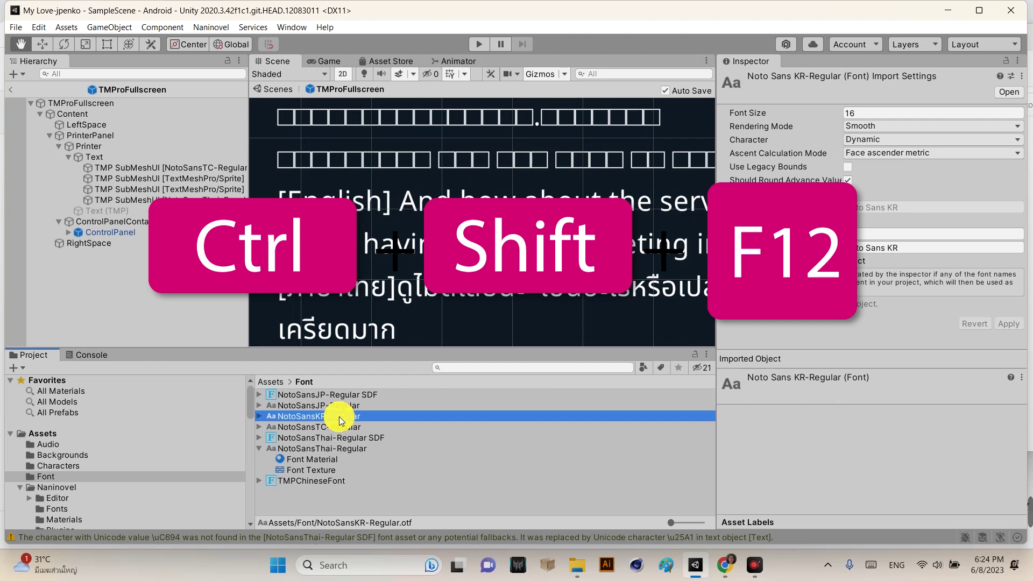
{"action": "left_click", "coordinate": [365, 437]}
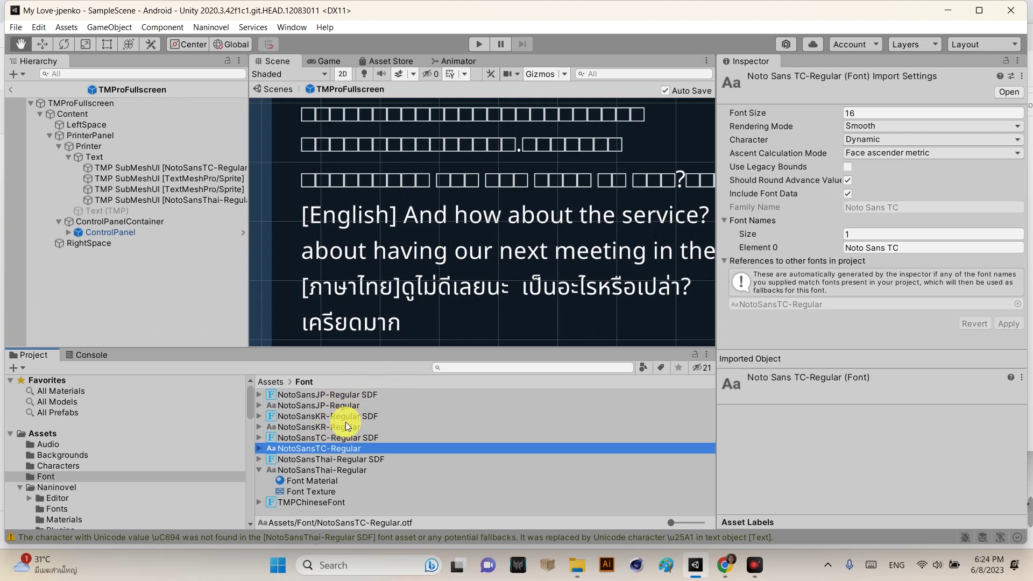
{"action": "left_click", "coordinate": [325, 440]}
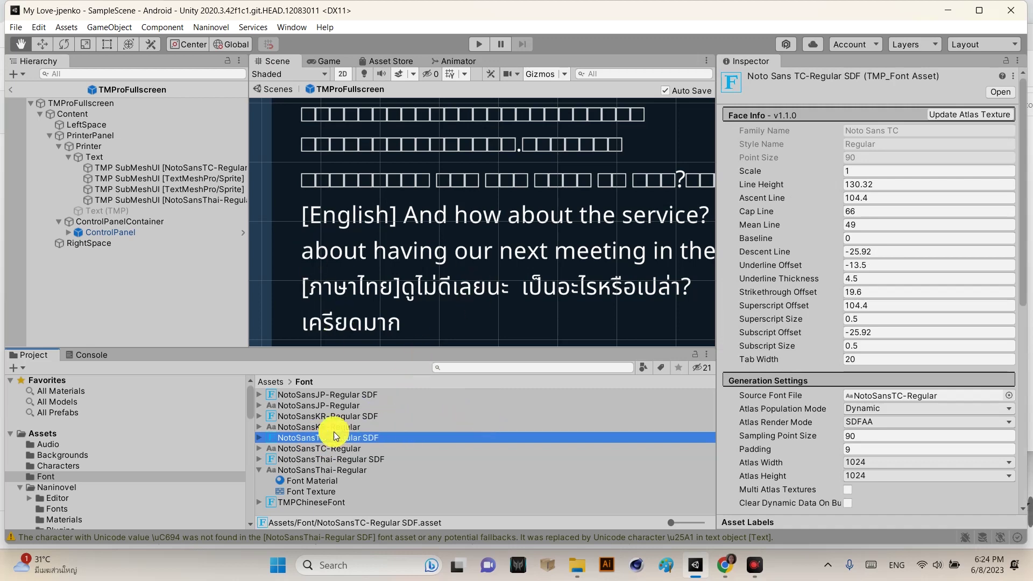
Make NotoSansTC-Regular SDF the Text object's font and check which lines render.
{"action": "left_click", "coordinate": [126, 156]}
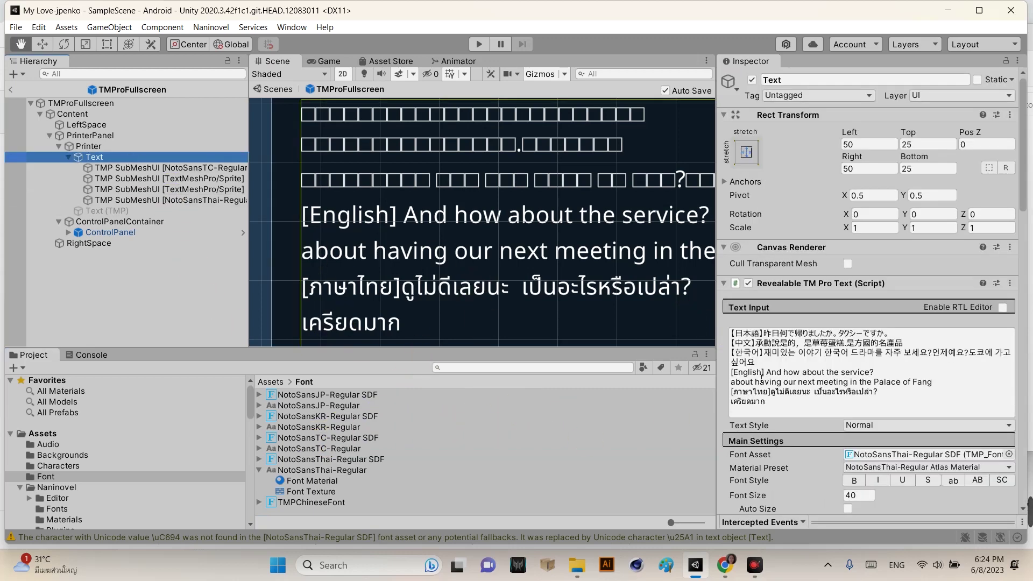
{"action": "left_click", "coordinate": [731, 425]}
{"action": "left_click_drag", "start_coordinate": [313, 435], "coordinate": [879, 455]}
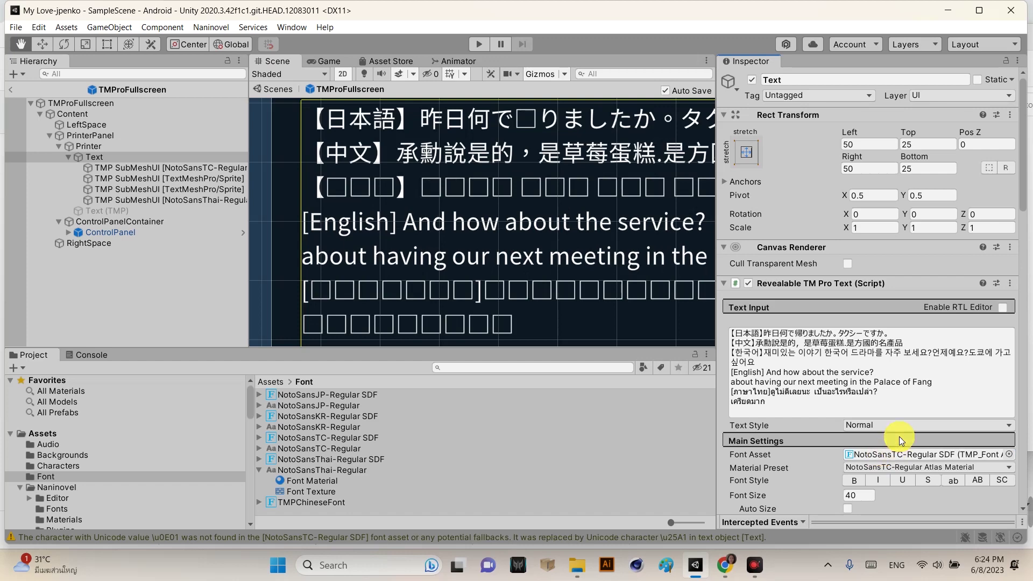
{"action": "scroll", "coordinate": [678, 262], "scroll_direction": "down", "scroll_amount": 1}
{"action": "scroll", "coordinate": [615, 245], "scroll_direction": "down", "scroll_amount": 1}
{"action": "scroll", "coordinate": [555, 226], "scroll_direction": "down", "scroll_amount": 1}
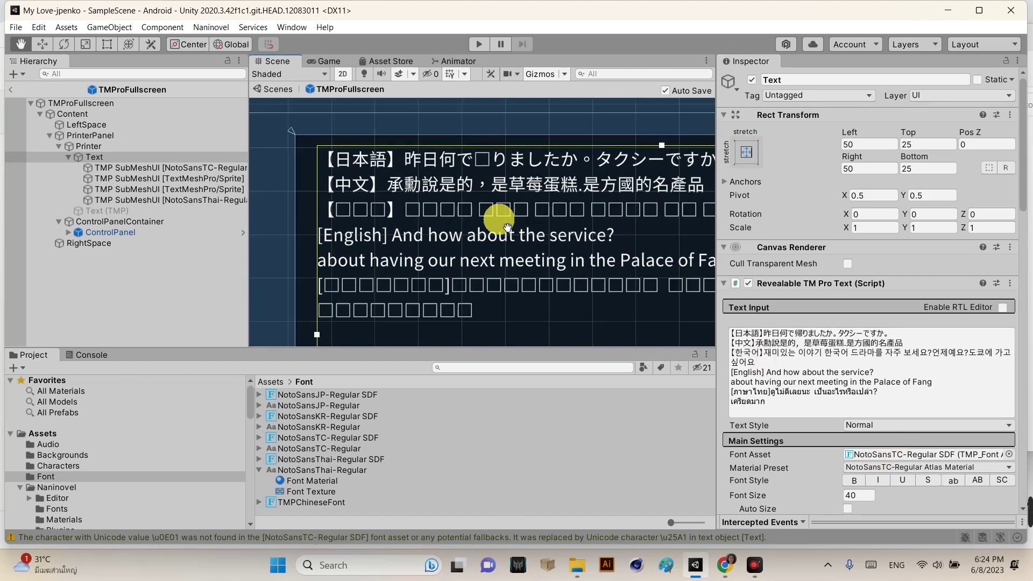
{"action": "scroll", "coordinate": [492, 208], "scroll_direction": "down", "scroll_amount": 1}
{"action": "left_click_drag", "start_coordinate": [521, 215], "coordinate": [493, 212]}
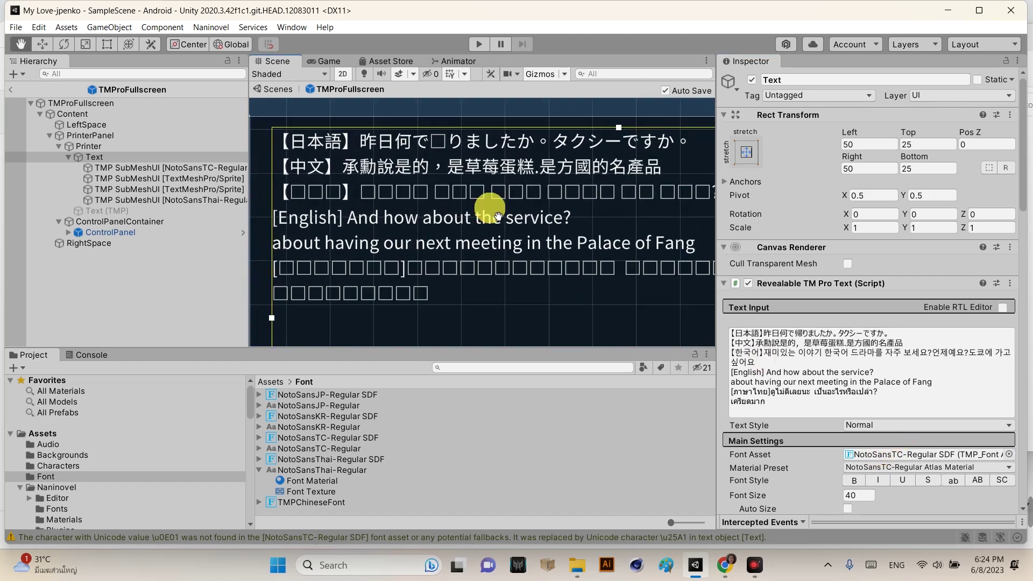
{"action": "left_click_drag", "start_coordinate": [521, 218], "coordinate": [543, 223]}
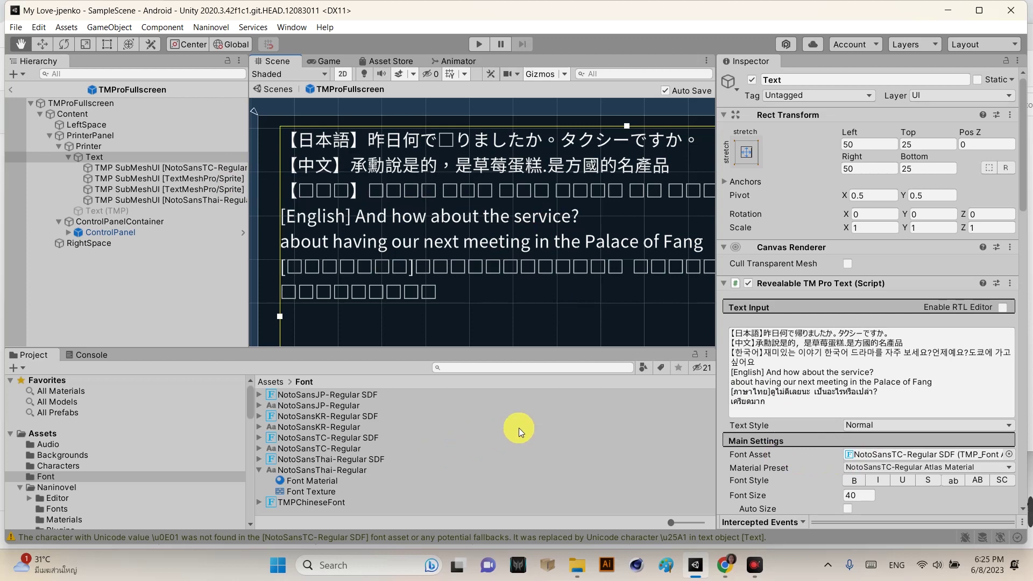
{"action": "scroll", "coordinate": [774, 444], "scroll_direction": "down", "scroll_amount": 5}
{"action": "scroll", "coordinate": [807, 458], "scroll_direction": "down", "scroll_amount": 5}
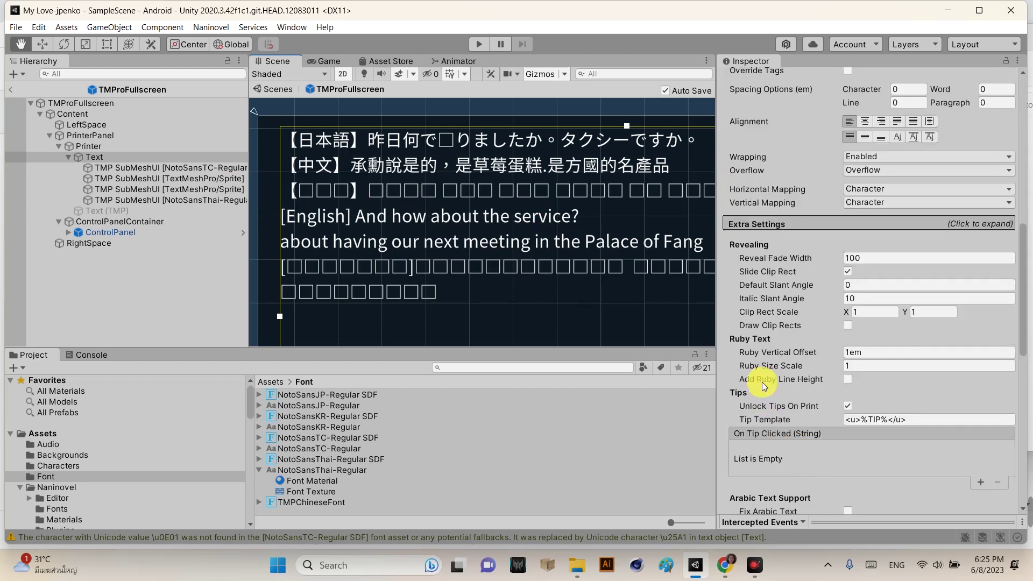
{"action": "scroll", "coordinate": [795, 347], "scroll_direction": "down", "scroll_amount": 5}
{"action": "scroll", "coordinate": [789, 363], "scroll_direction": "up", "scroll_amount": 3}
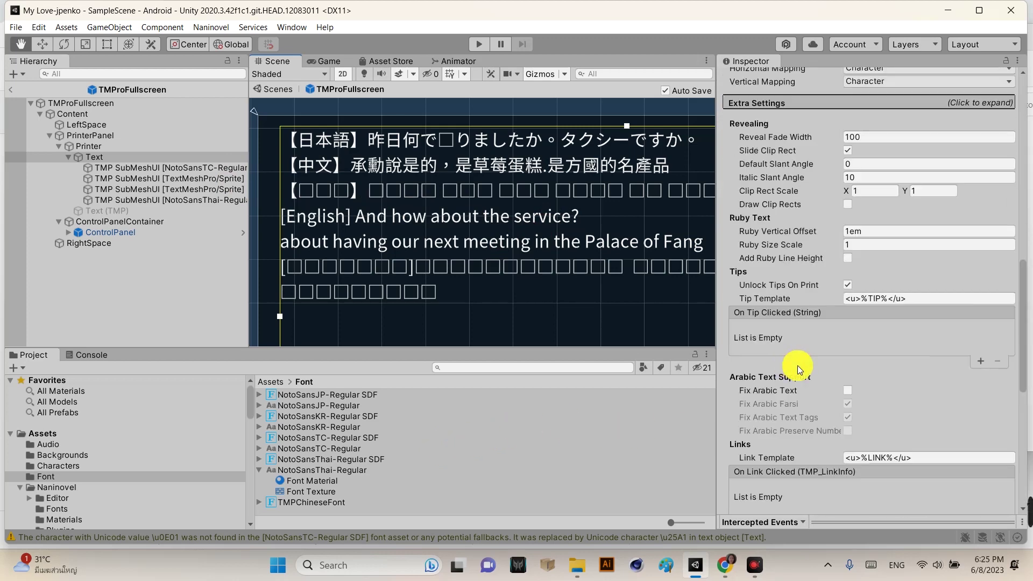
{"action": "scroll", "coordinate": [798, 366], "scroll_direction": "up", "scroll_amount": 8}
On NotoSansTC-Regular SDF, add three empty Fallback Font Asset slots.
{"action": "left_click", "coordinate": [330, 437]}
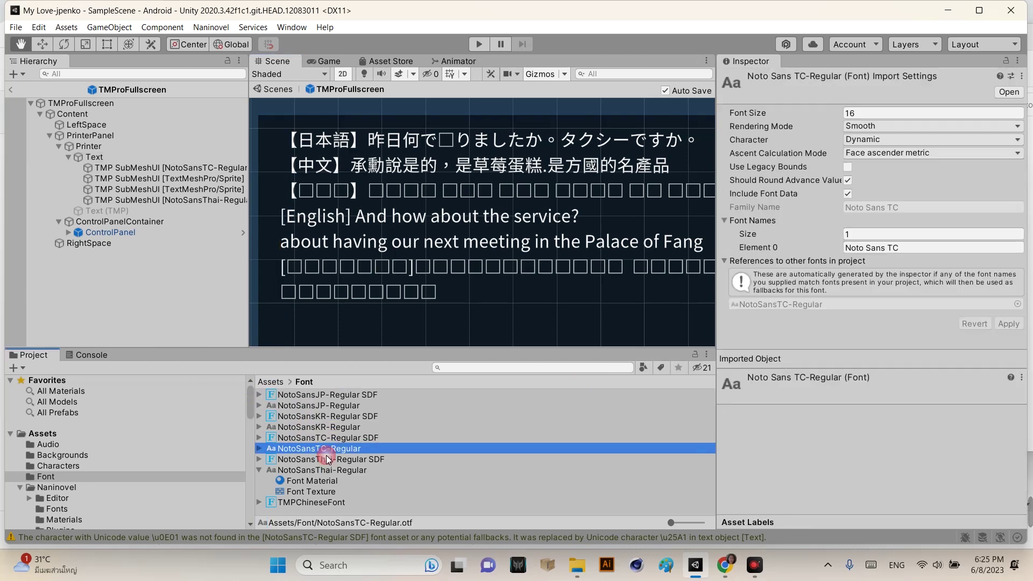
{"action": "left_click", "coordinate": [325, 459]}
{"action": "key", "text": "Up"}
{"action": "key", "text": "Up"}
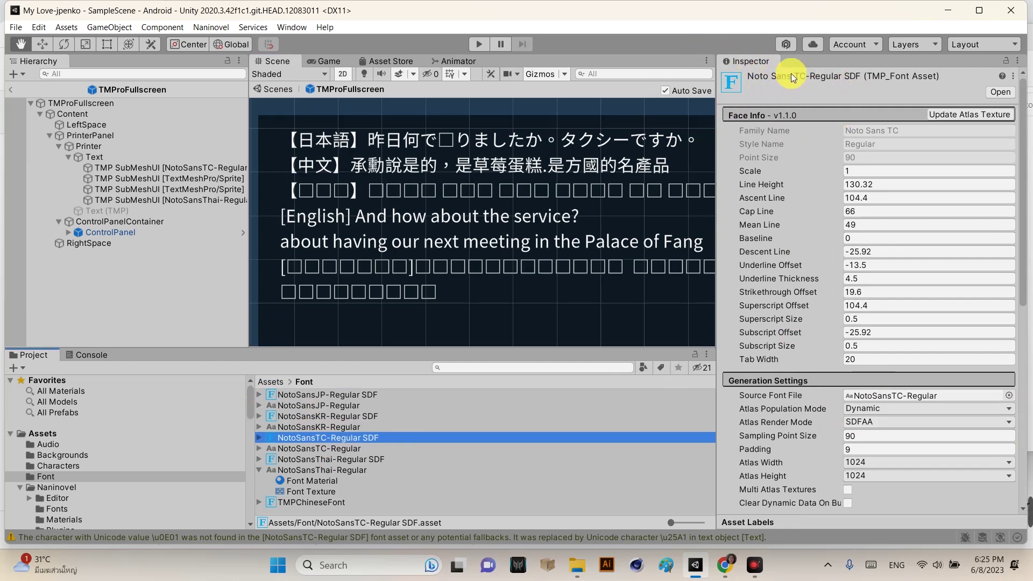
{"action": "scroll", "coordinate": [860, 262], "scroll_direction": "down", "scroll_amount": 5}
{"action": "scroll", "coordinate": [860, 261], "scroll_direction": "down", "scroll_amount": 1}
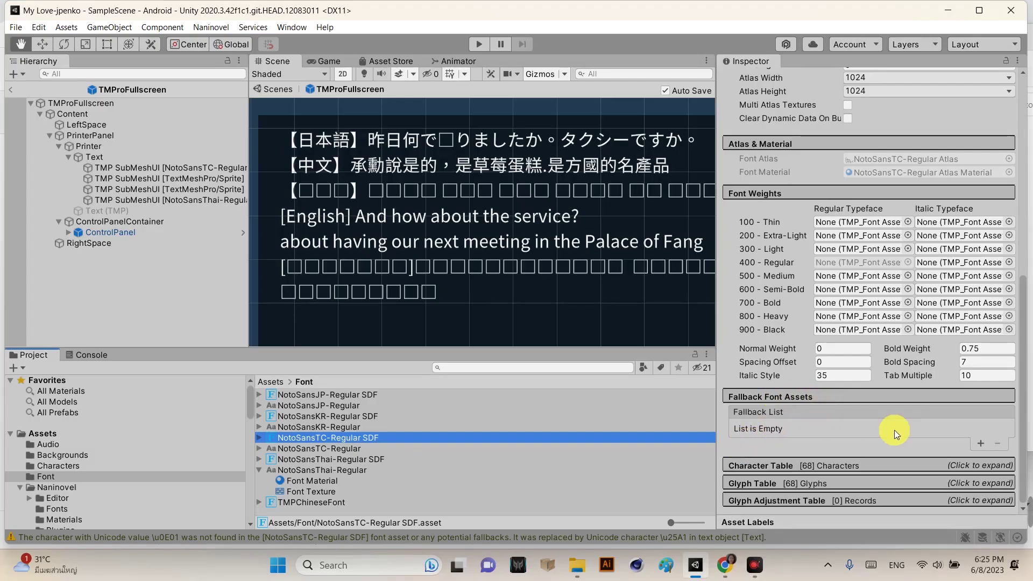
{"action": "left_click", "coordinate": [979, 441]}
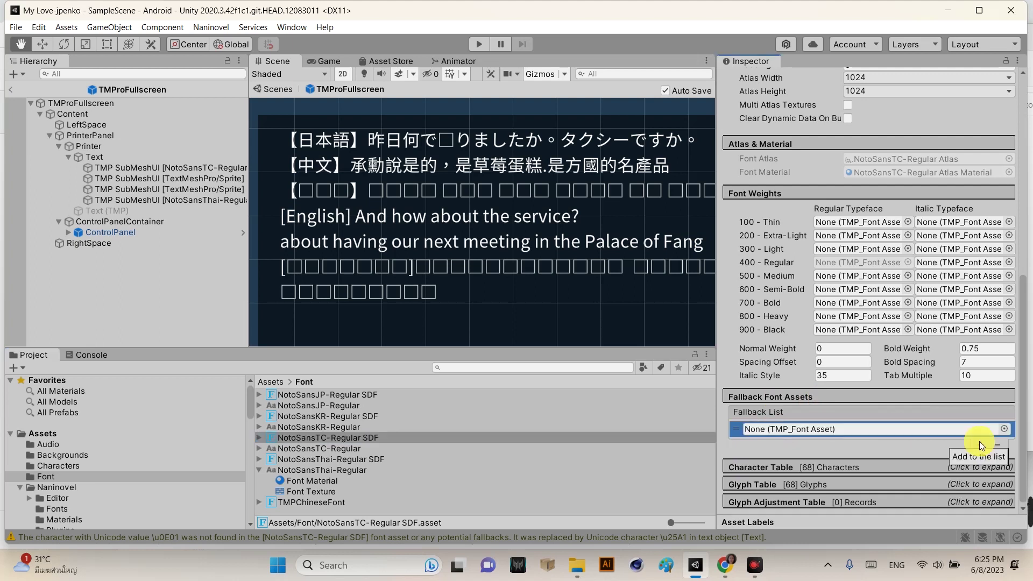
{"action": "left_click", "coordinate": [979, 442]}
{"action": "left_click", "coordinate": [979, 459]}
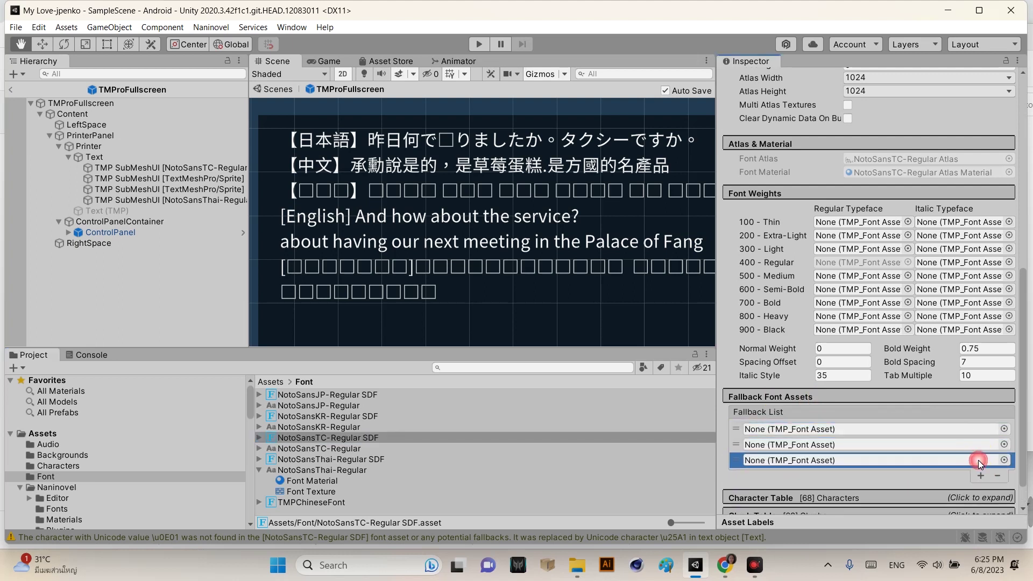
Fill the fallbacks with NotoSansJP, NotoSansKR and NotoSansThai SDF, then select the Text object.
{"action": "left_click_drag", "start_coordinate": [332, 396], "coordinate": [810, 428]}
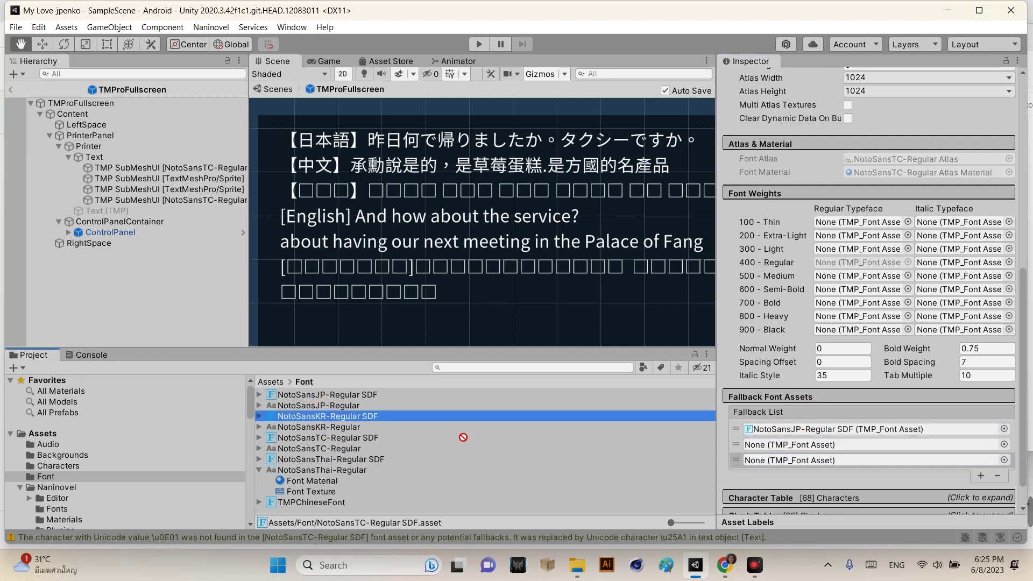
{"action": "left_click_drag", "start_coordinate": [321, 414], "coordinate": [810, 444]}
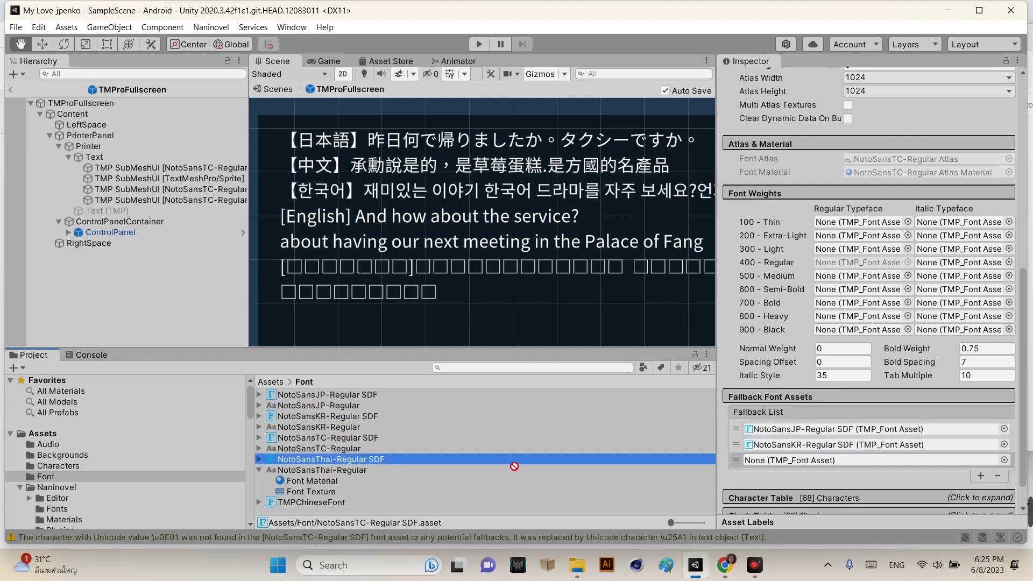
{"action": "left_click_drag", "start_coordinate": [327, 461], "coordinate": [811, 461]}
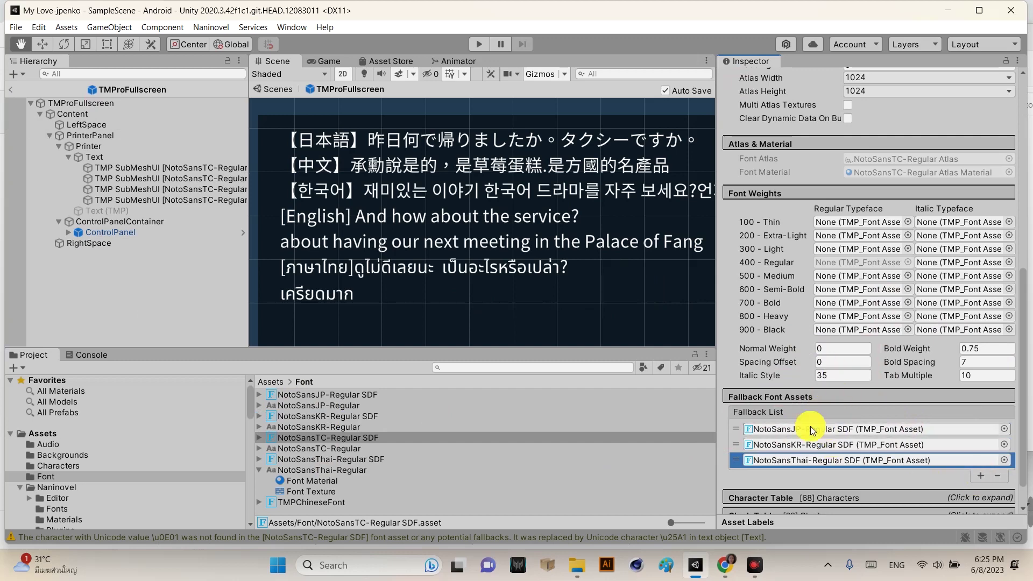
{"action": "scroll", "coordinate": [476, 266], "scroll_direction": "up", "scroll_amount": 1}
{"action": "scroll", "coordinate": [475, 258], "scroll_direction": "down", "scroll_amount": 1}
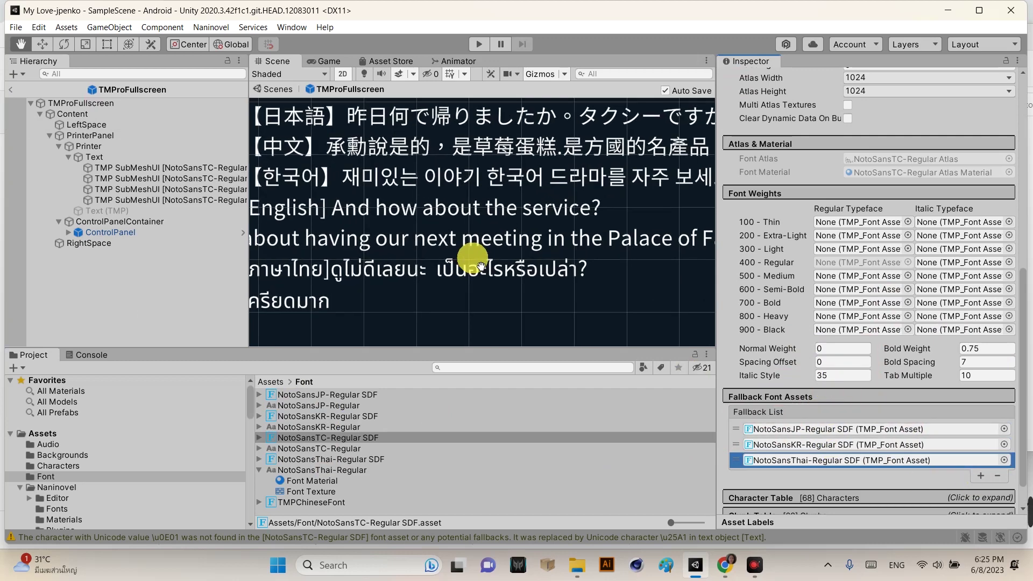
{"action": "scroll", "coordinate": [470, 253], "scroll_direction": "down", "scroll_amount": 1}
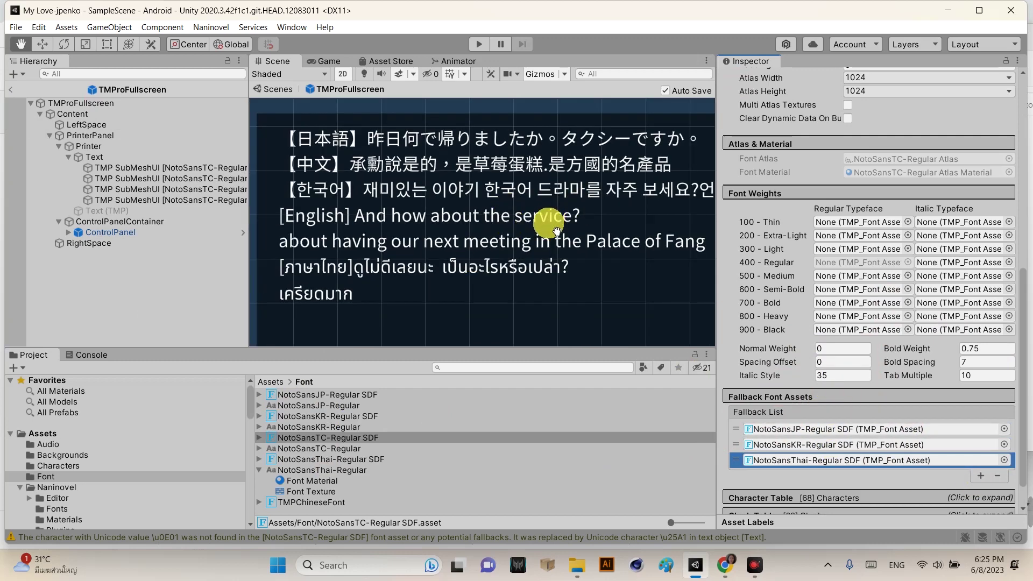
{"action": "left_click", "coordinate": [149, 159]}
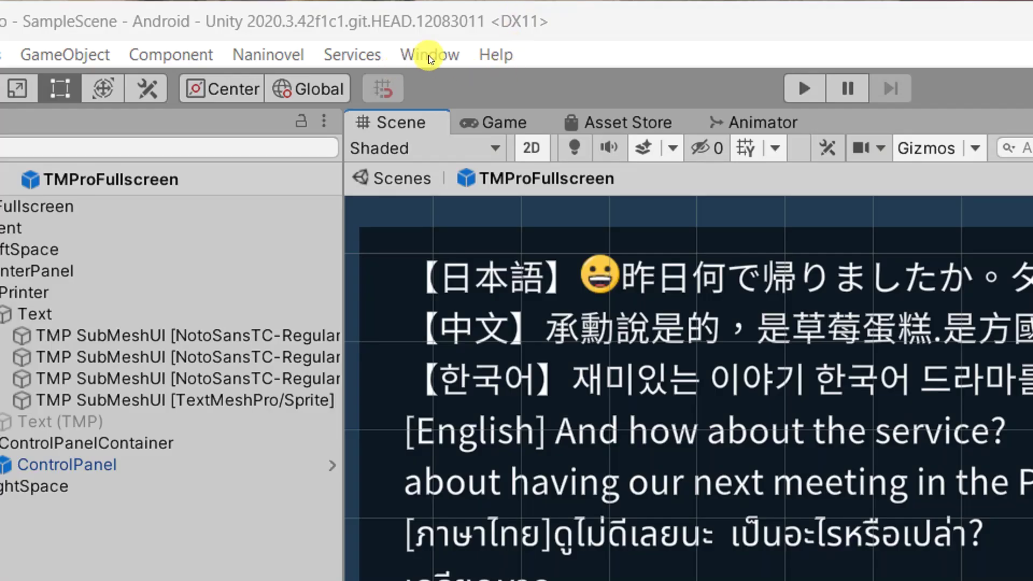
Generate a font atlas from NotoSansJP-Regular for the Japanese sentence's characters in Font Asset Creator.
{"action": "left_click", "coordinate": [428, 55]}
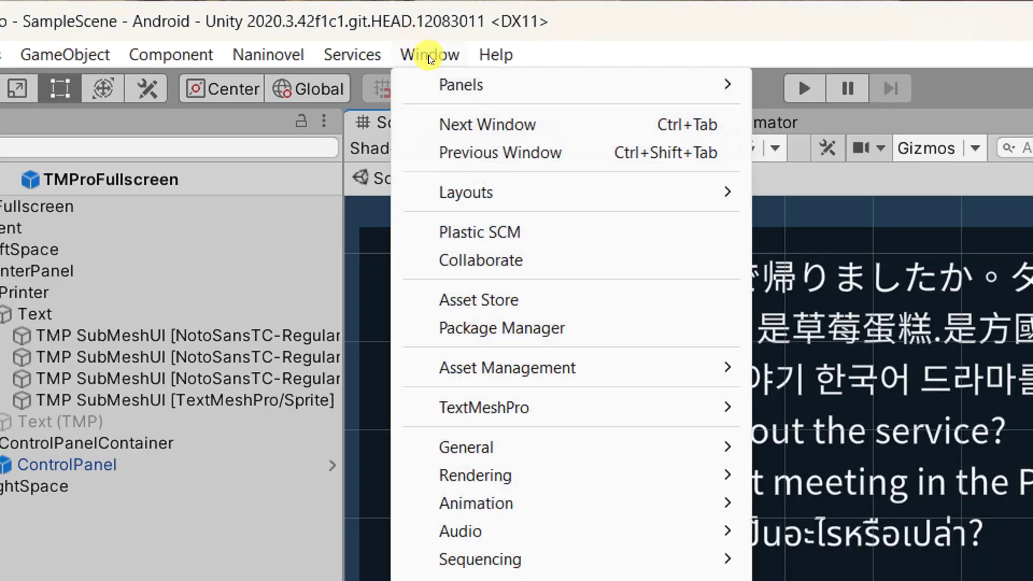
{"action": "mouse_move", "coordinate": [347, 407]}
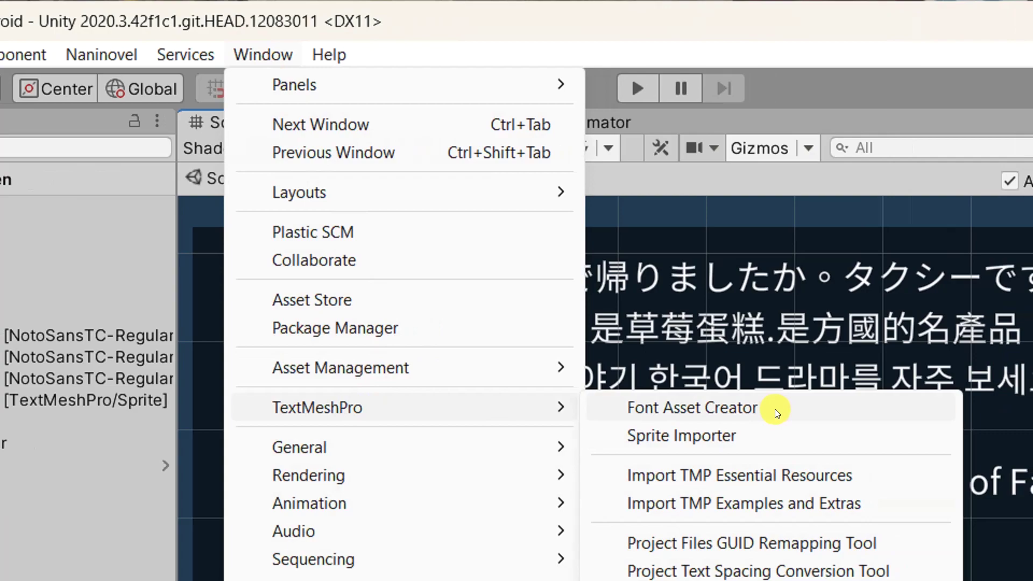
{"action": "left_click", "coordinate": [775, 409]}
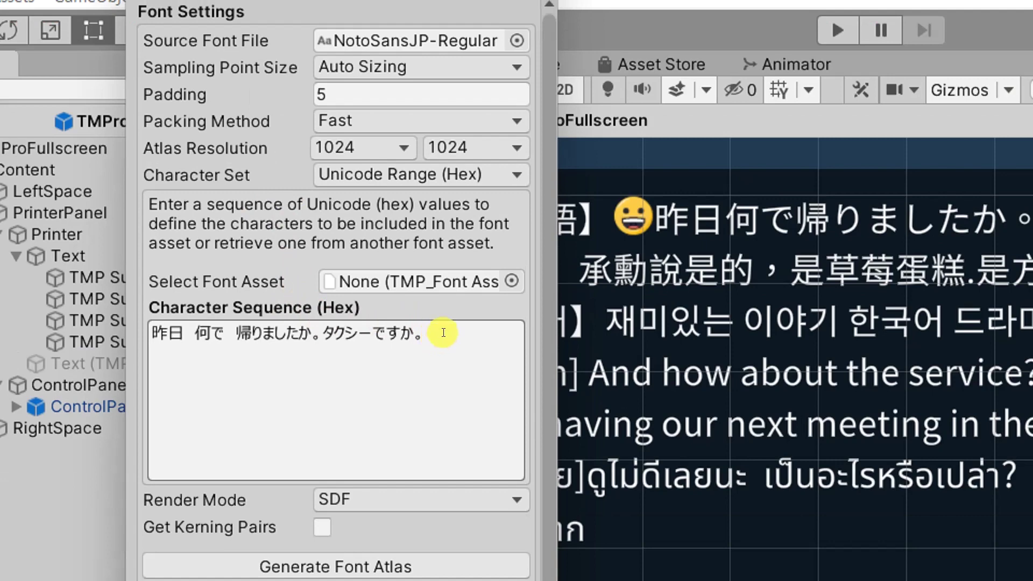
{"action": "left_click_drag", "start_coordinate": [443, 333], "coordinate": [259, 317]}
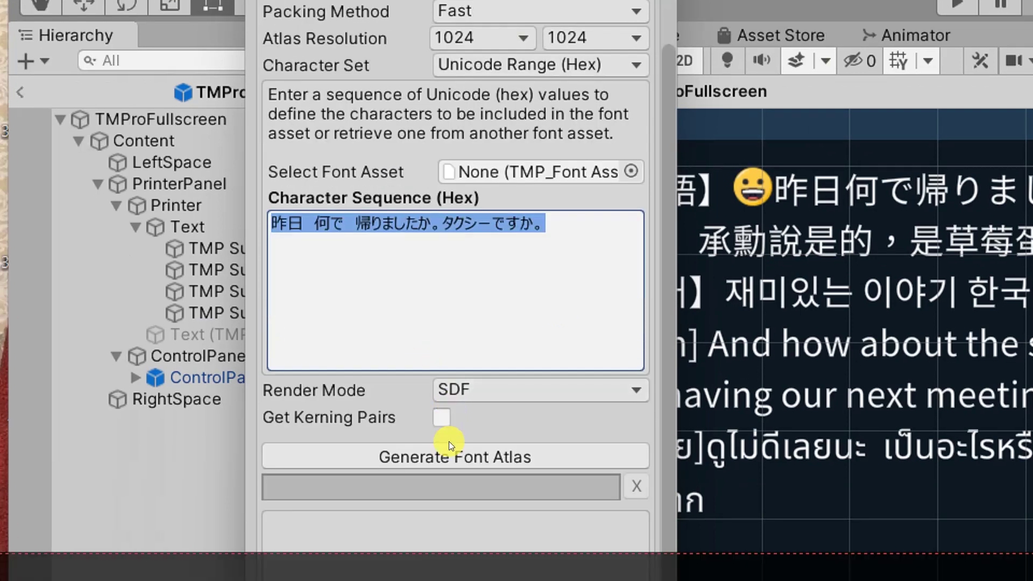
{"action": "left_click", "coordinate": [437, 413]}
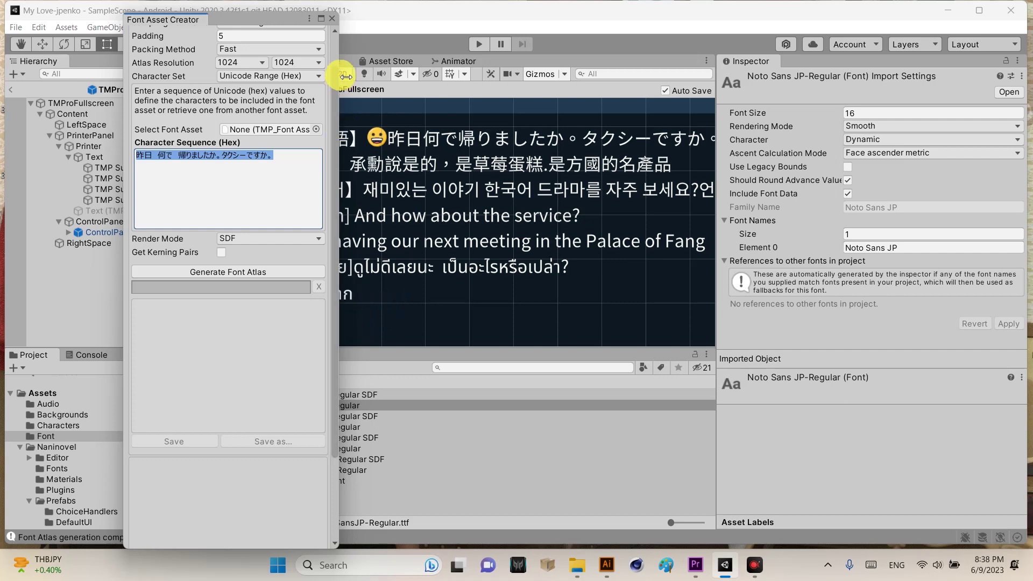
{"action": "left_click", "coordinate": [331, 18]}
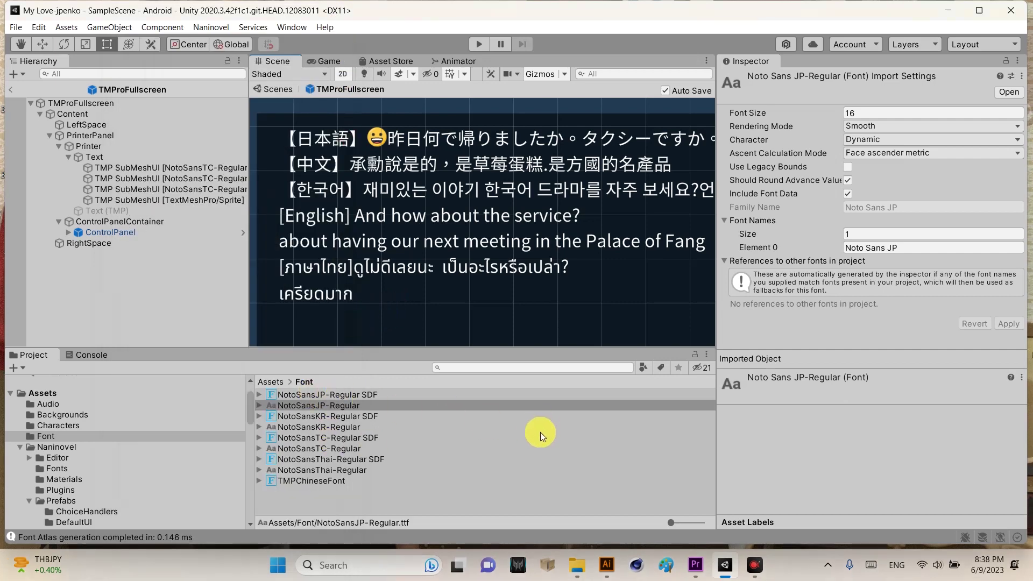
Find and select the EmojiOne sprite asset by searching the Project panel for 'emoji'.
{"action": "left_click", "coordinate": [755, 565]}
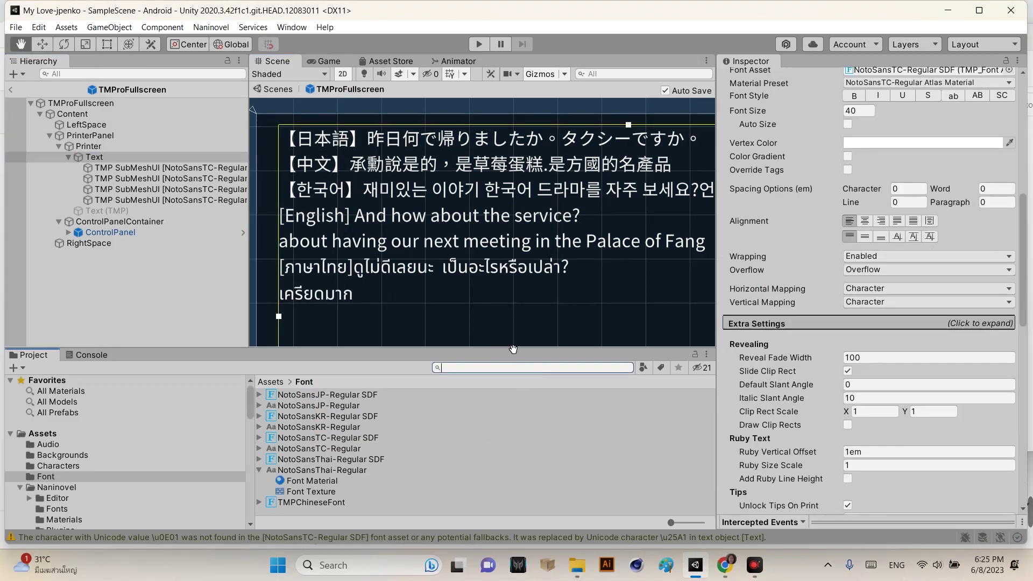
{"action": "type", "text": "emoji"}
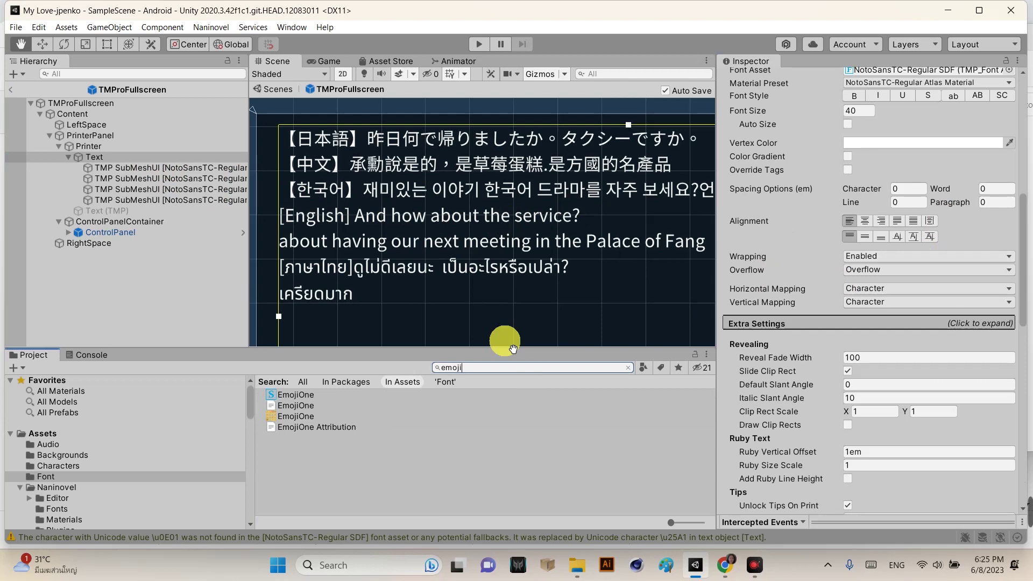
{"action": "left_click", "coordinate": [492, 368]}
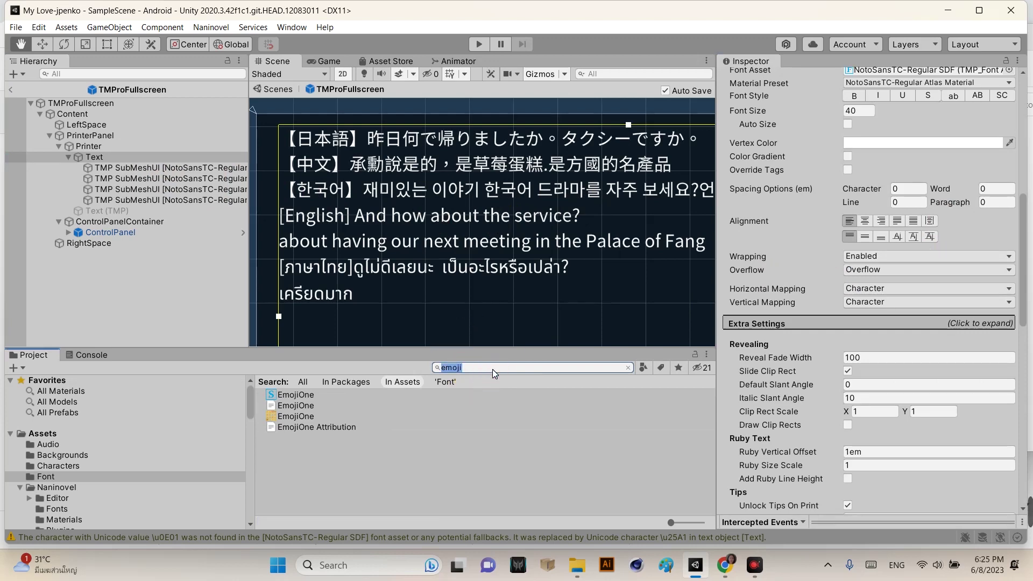
{"action": "left_click", "coordinate": [297, 395]}
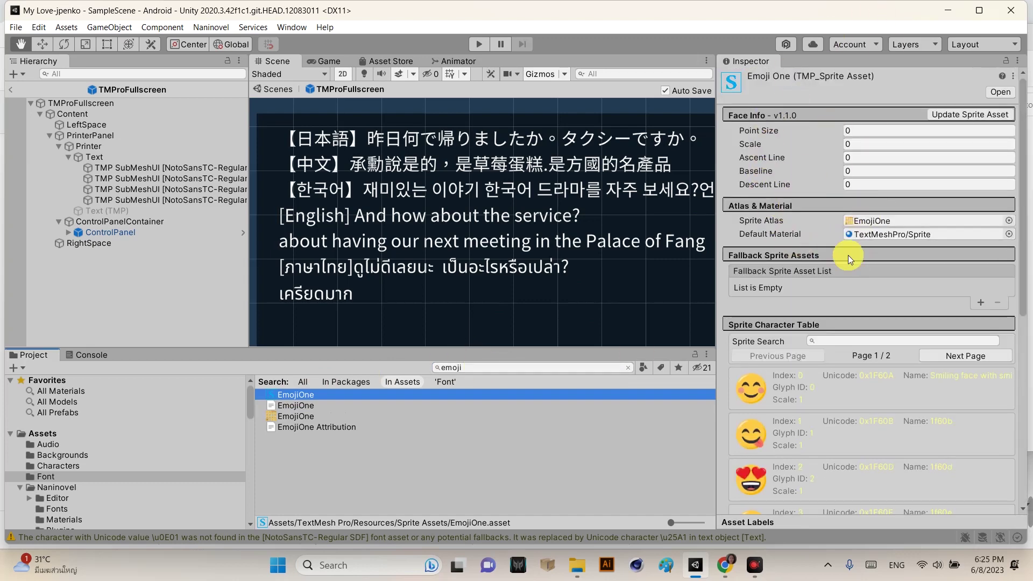
{"action": "scroll", "coordinate": [848, 256], "scroll_direction": "down", "scroll_amount": 3}
{"action": "scroll", "coordinate": [817, 199], "scroll_direction": "up", "scroll_amount": 3}
{"action": "scroll", "coordinate": [818, 242], "scroll_direction": "down", "scroll_amount": 3}
{"action": "scroll", "coordinate": [790, 159], "scroll_direction": "down", "scroll_amount": 2}
Inspect the first, second and heart-eyes emoji entries in the Sprite Character Table.
{"action": "left_click", "coordinate": [775, 136]}
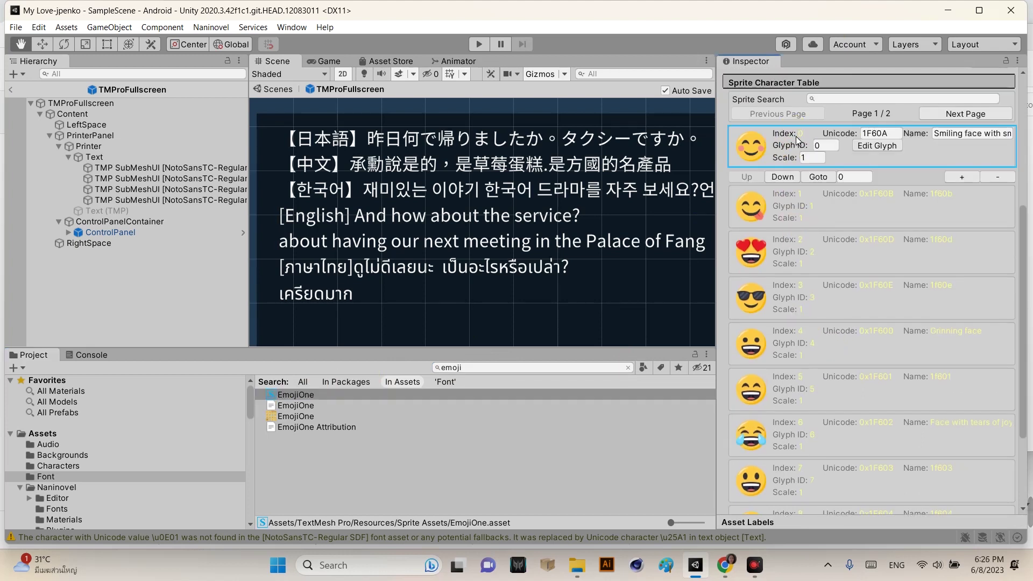
{"action": "left_click", "coordinate": [777, 194]}
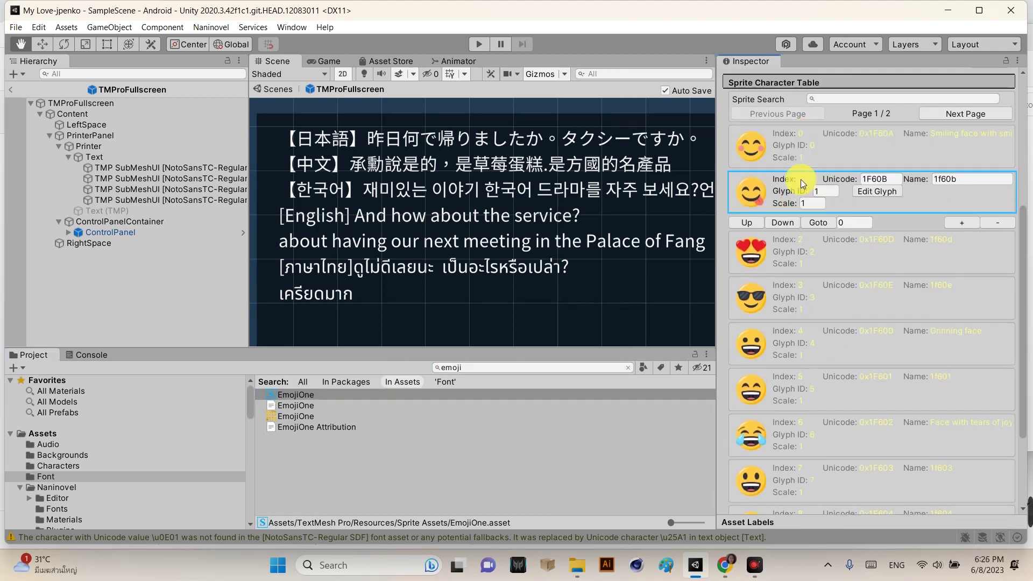
{"action": "left_click", "coordinate": [795, 237]}
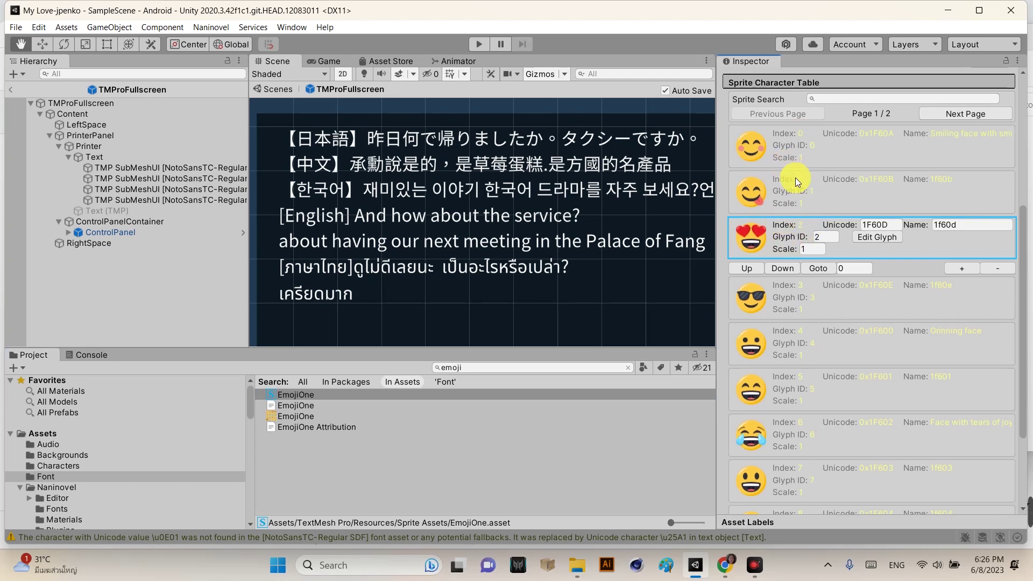
{"action": "scroll", "coordinate": [795, 179], "scroll_direction": "up", "scroll_amount": 5}
Insert a <sprite=N> tag after 【日本語】 in the Text Input and check indexes in the EmojiOne asset.
{"action": "left_click", "coordinate": [94, 156]}
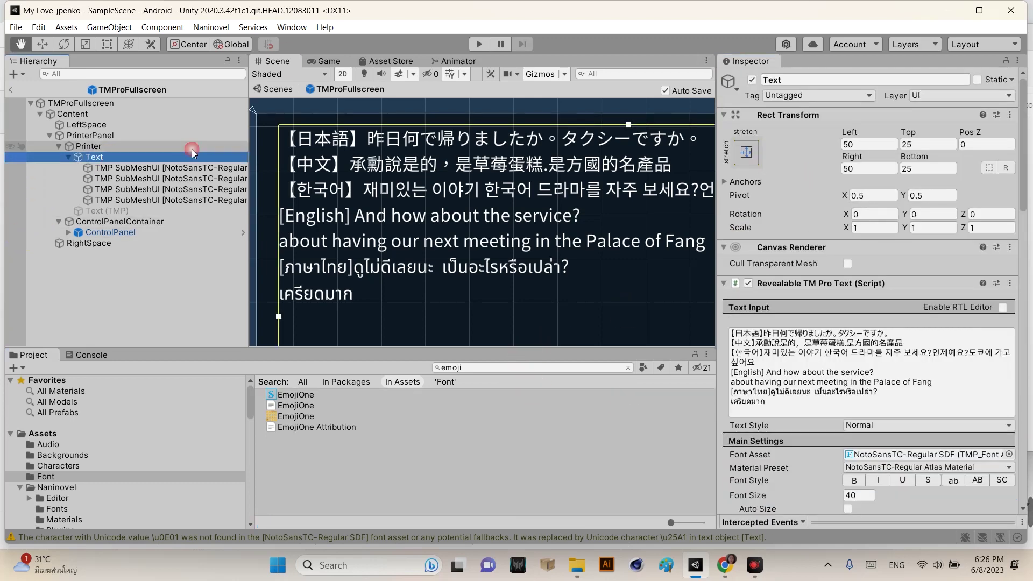
{"action": "left_click", "coordinate": [754, 334]}
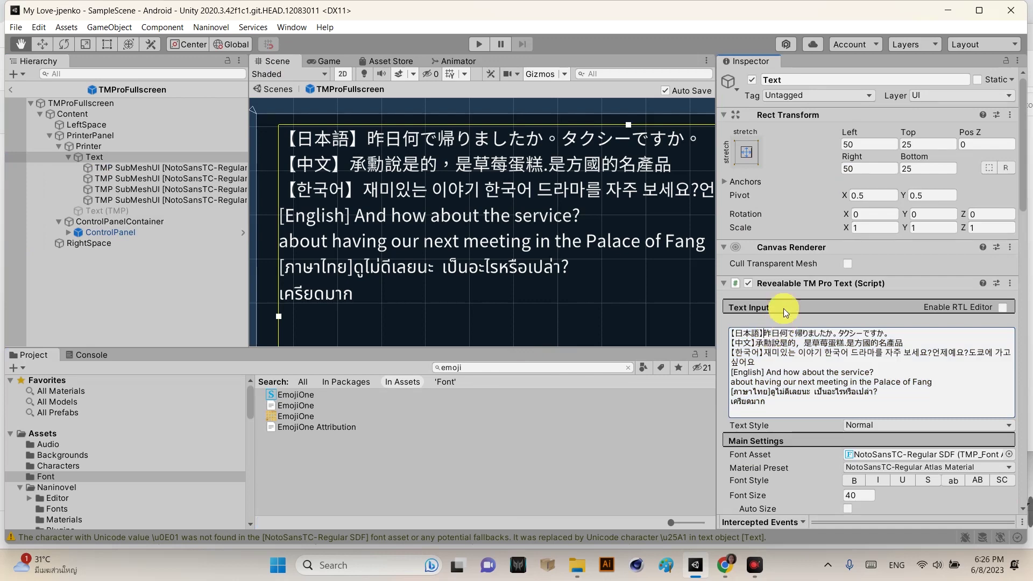
{"action": "type", "text": "<>"}
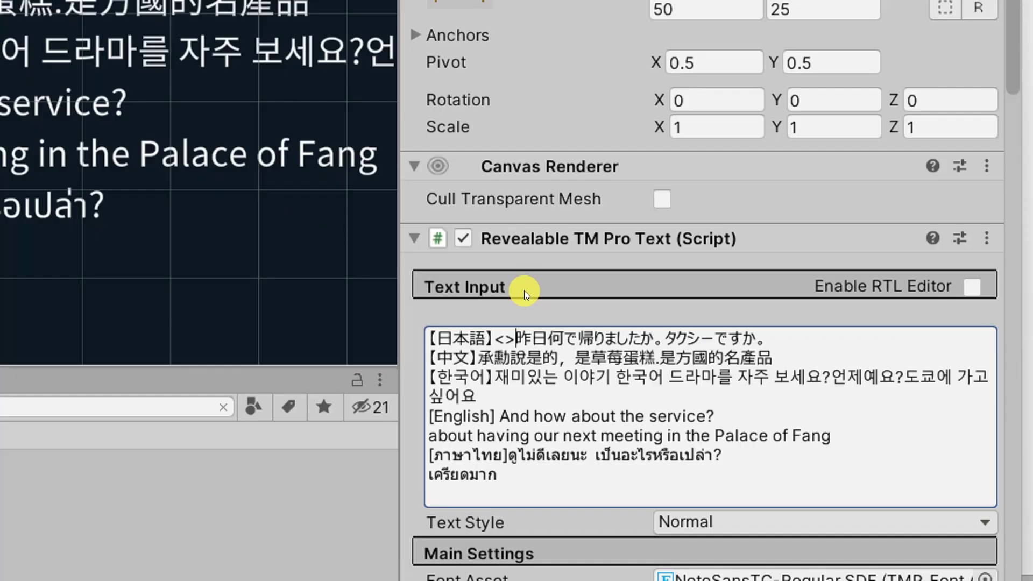
{"action": "type", "text": "sprite"}
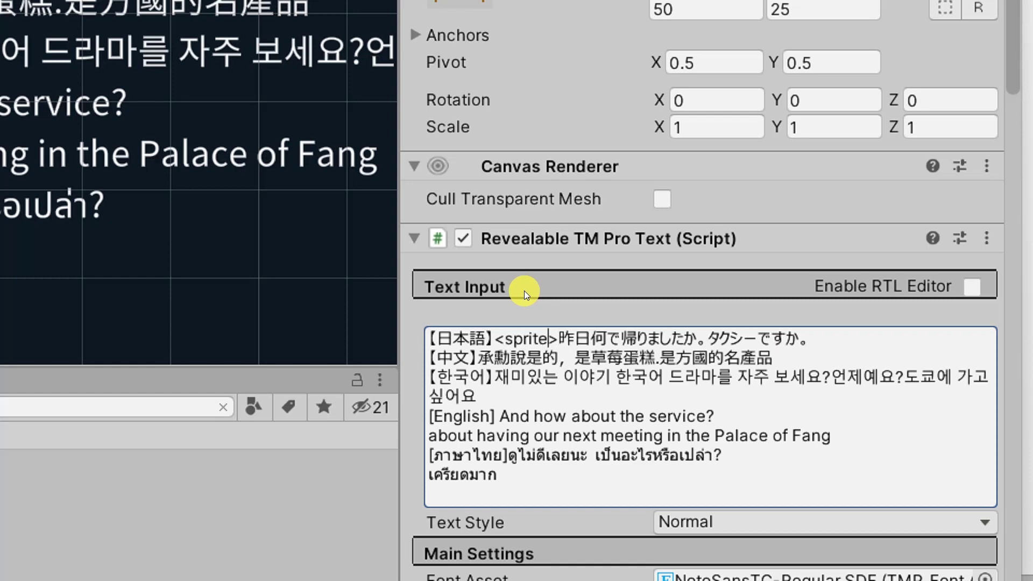
{"action": "type", "text": "="}
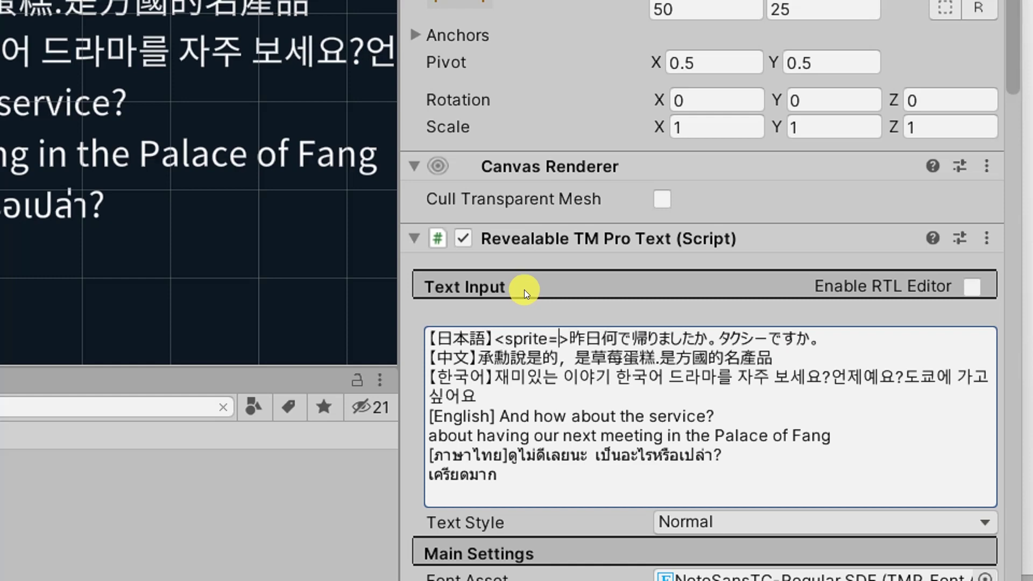
{"action": "type", "text": "7"}
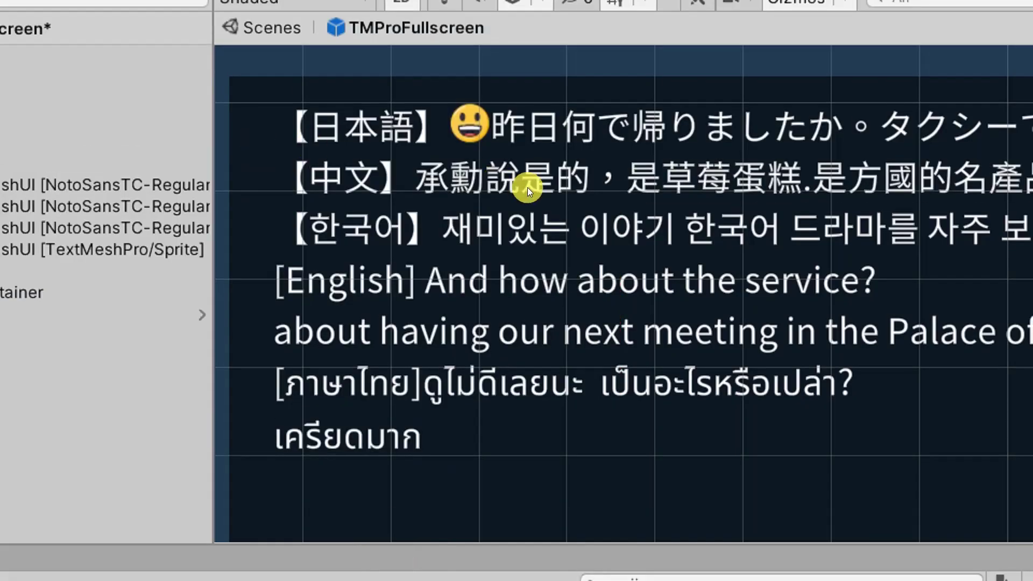
{"action": "left_click", "coordinate": [813, 459]}
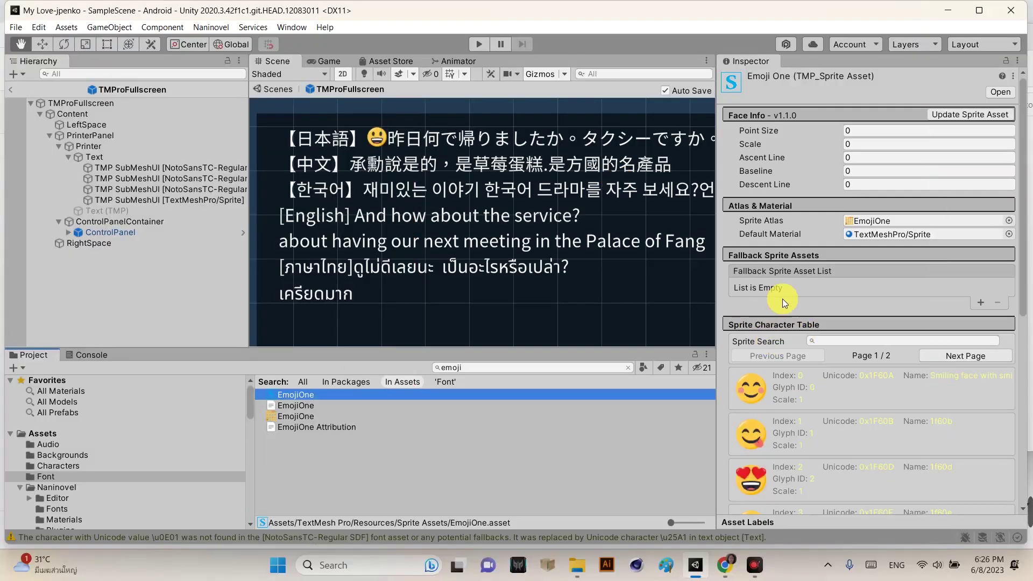
Change the sprite tag's index until the grinning emoji (index 4) shows in the Japanese line.
{"action": "left_click", "coordinate": [93, 157]}
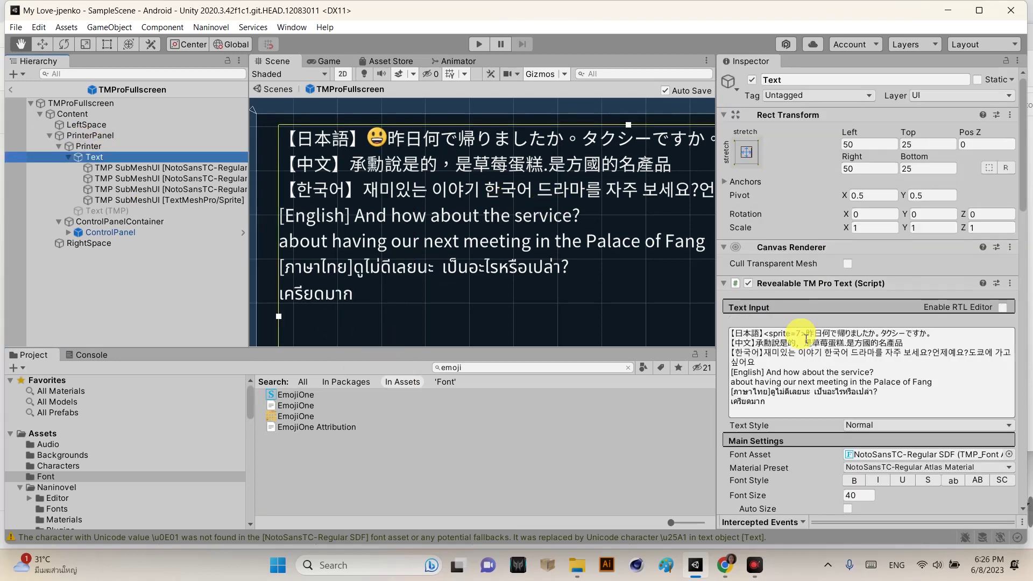
{"action": "left_click", "coordinate": [807, 332]}
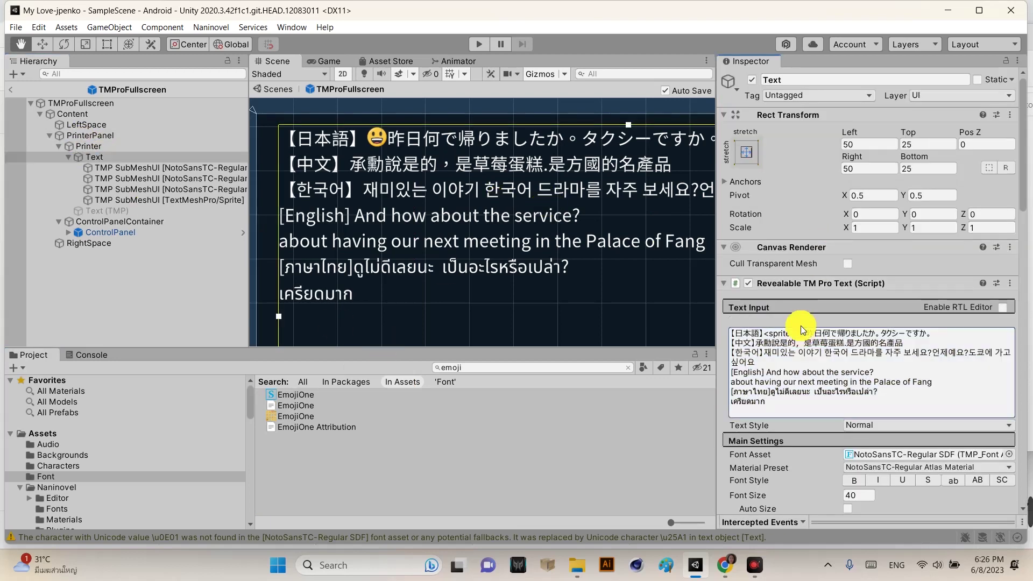
{"action": "key", "text": "BackSpace"}
{"action": "type", "text": "1"}
{"action": "key", "text": "BackSpace"}
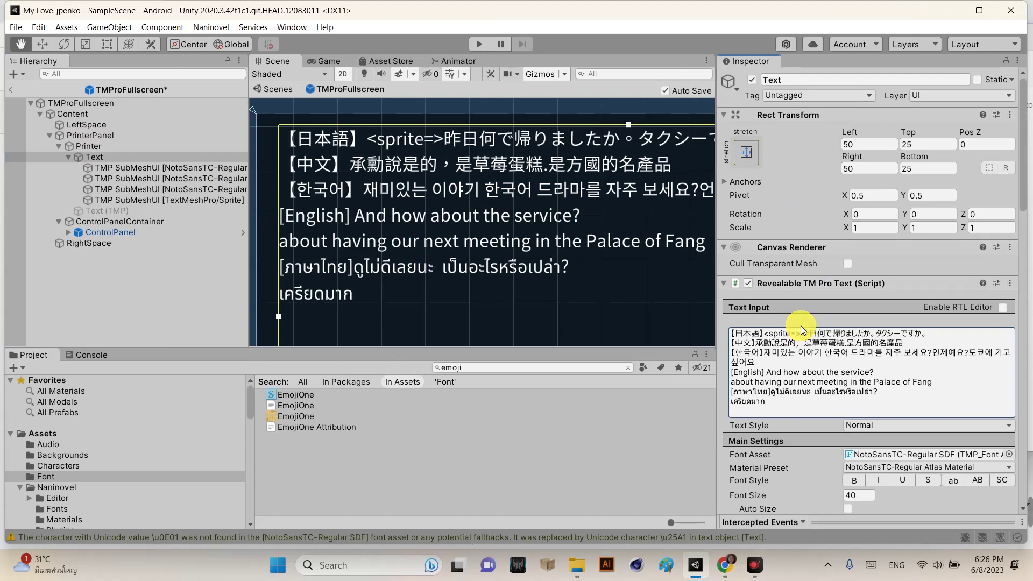
{"action": "type", "text": "1"}
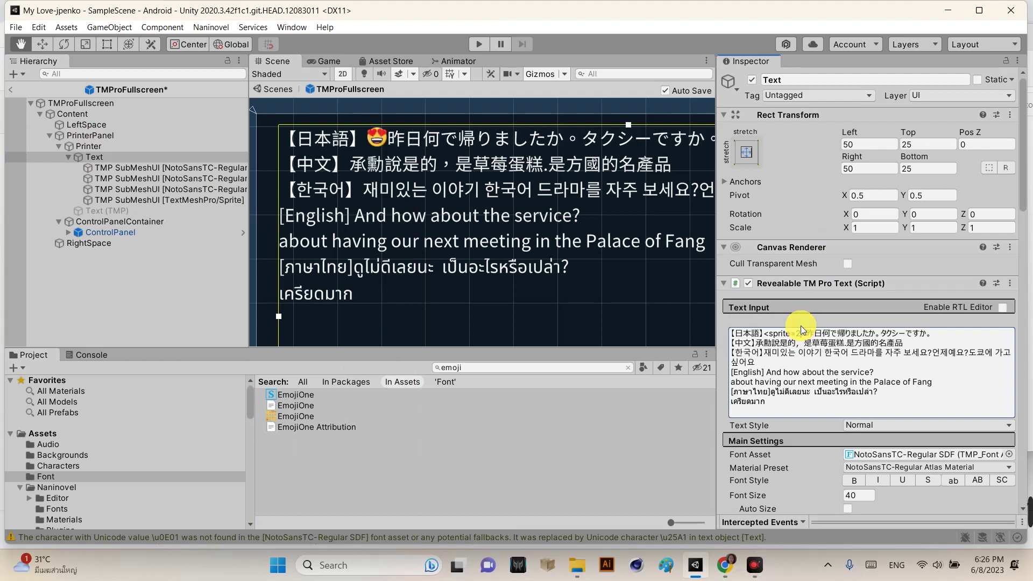
{"action": "key", "text": "BackSpace"}
{"action": "type", "text": "2"}
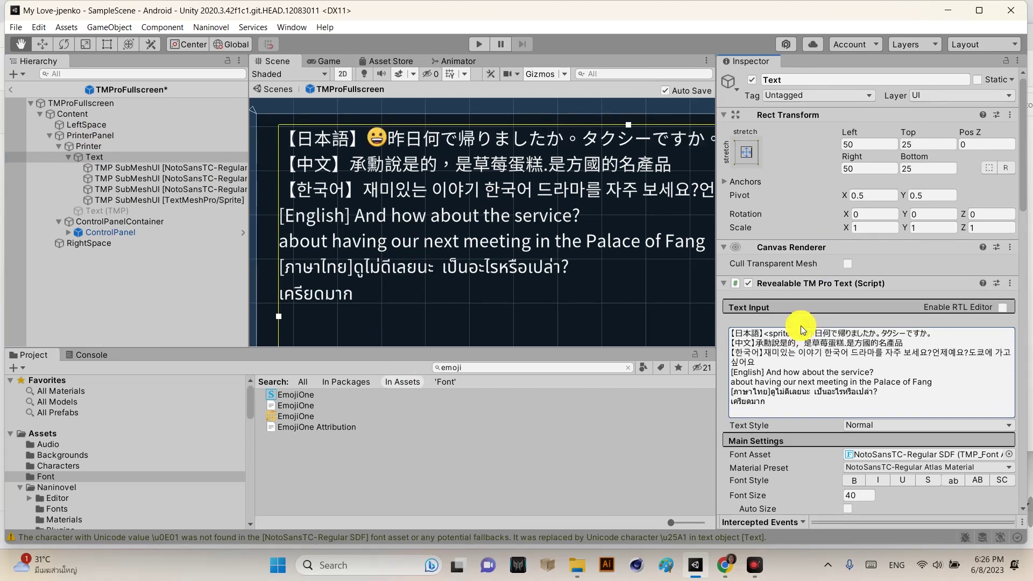